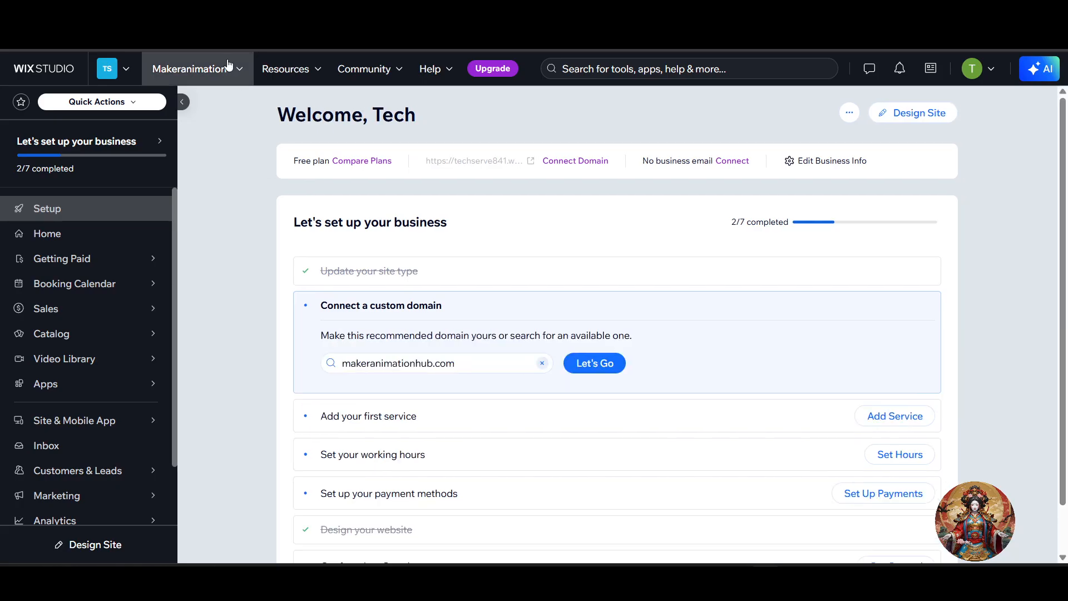
Open the new-site setup from the site list and switch to the existing Maker Animation site in the Wix Editor.
left_click(228, 74)
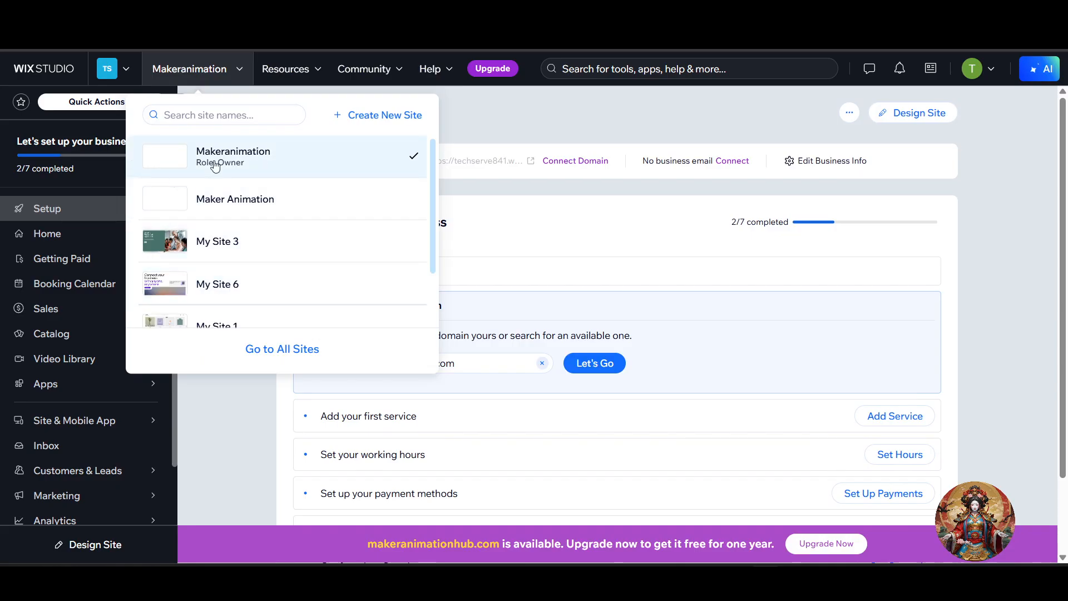
left_click(717, 112)
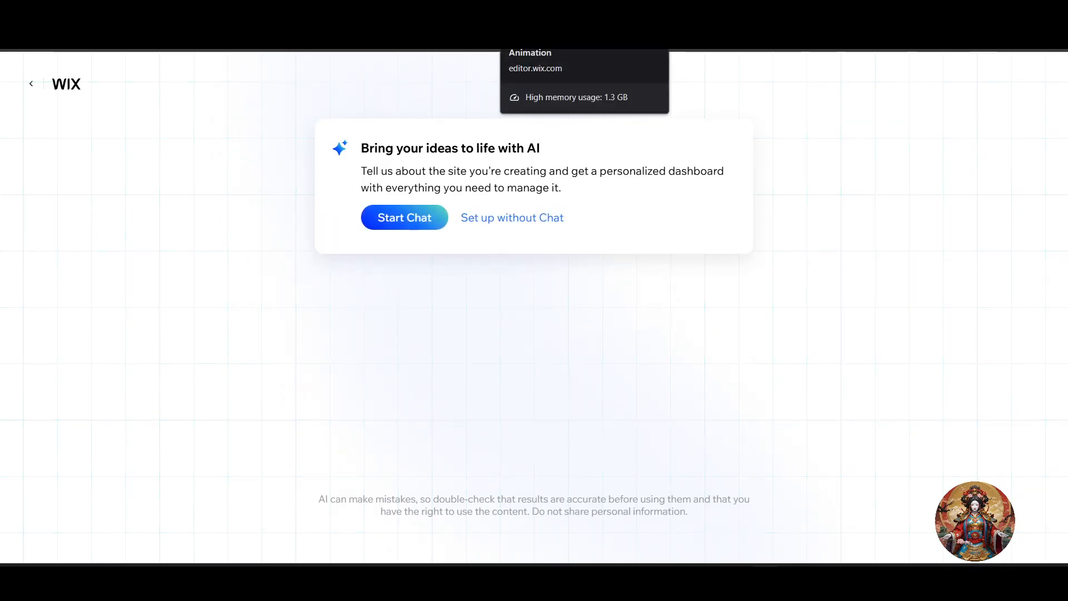
left_click(545, 11)
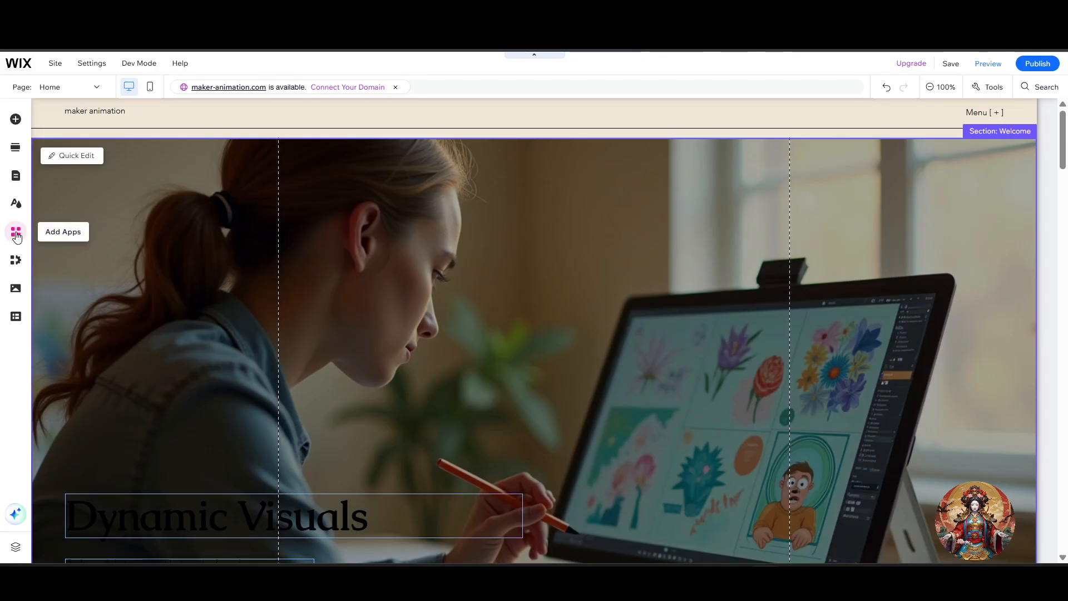
Open the Wix App Market and its app search.
left_click(16, 234)
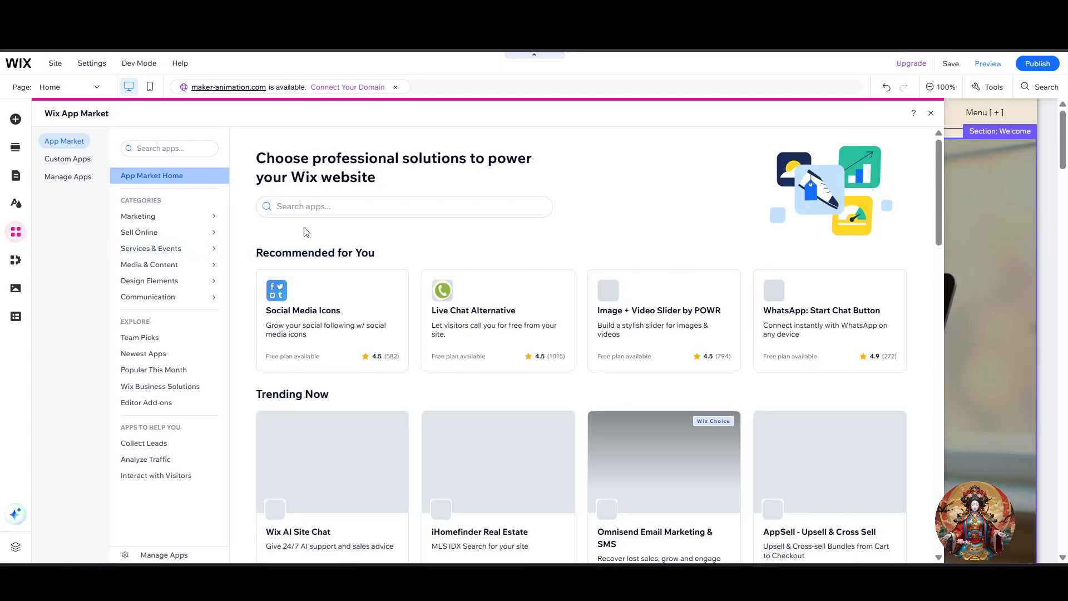
left_click(319, 207)
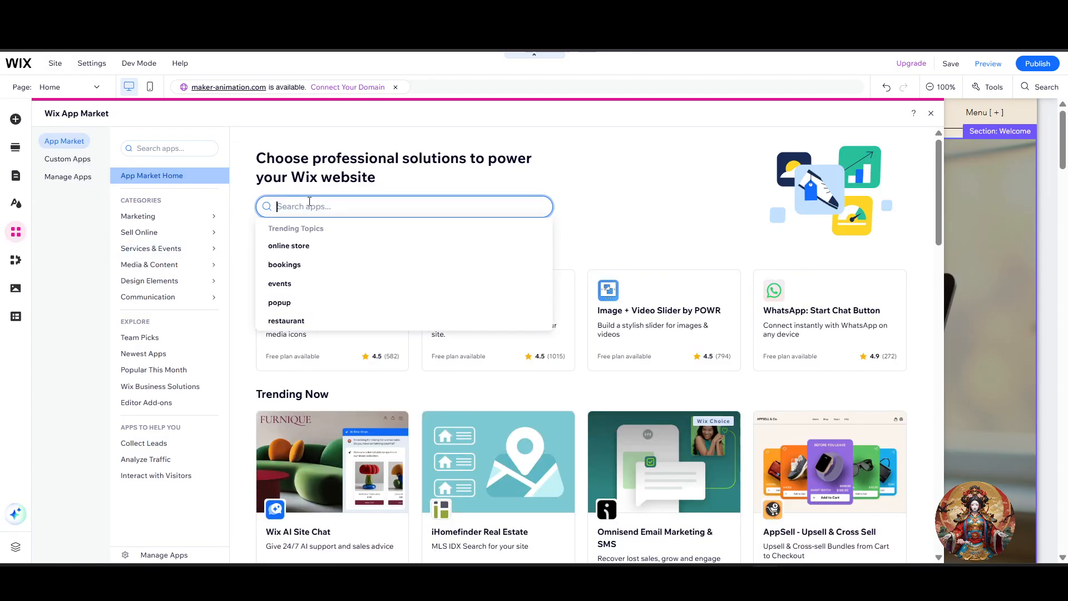
type("blog")
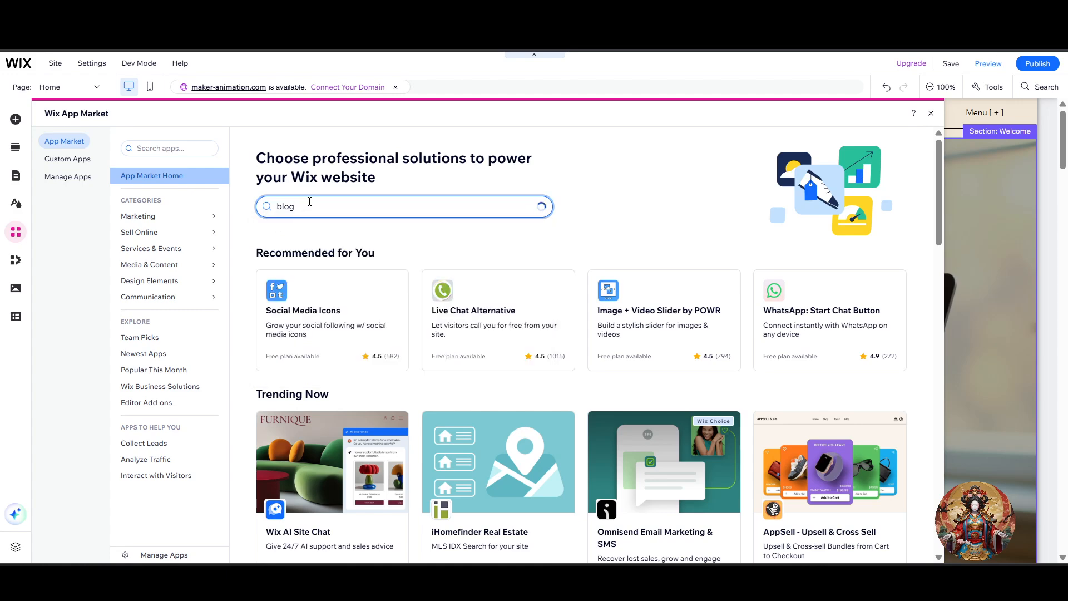
key("BackSpace")
key("BackSpace")
key("BackSpace")
key("BackSpace")
key("BackSpace")
Search the Wix App Market for "wix blog".
type("w")
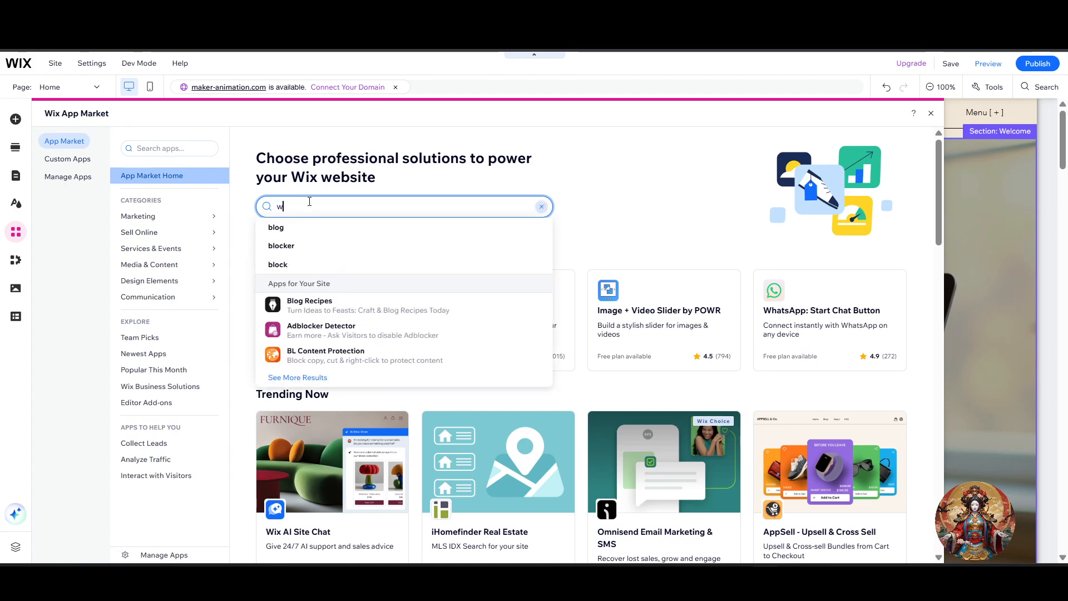
type("x")
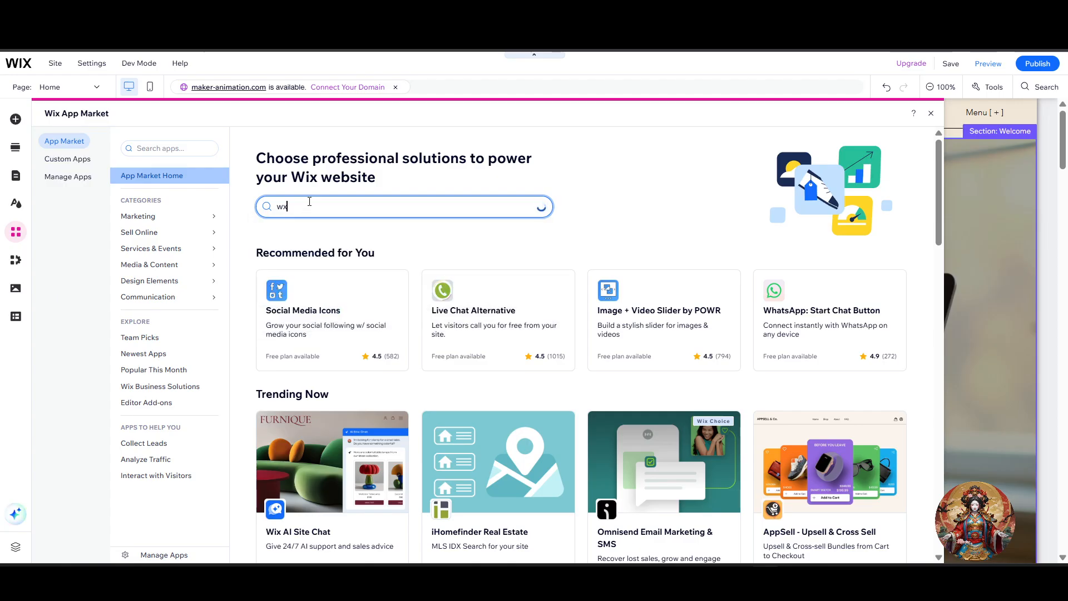
key("BackSpace")
key("BackSpace")
type("ix blog")
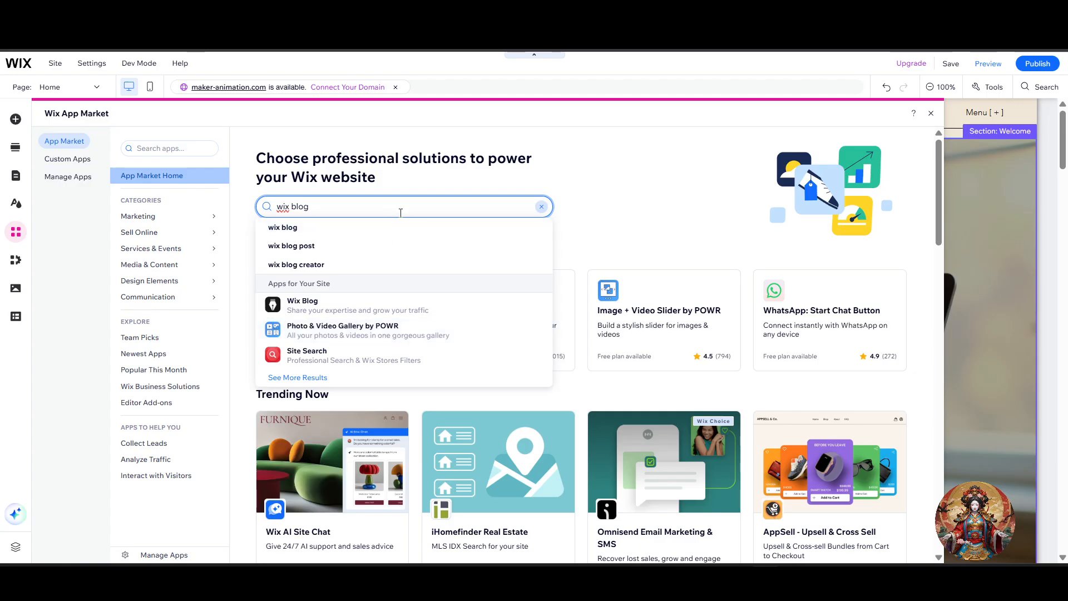
key("Return")
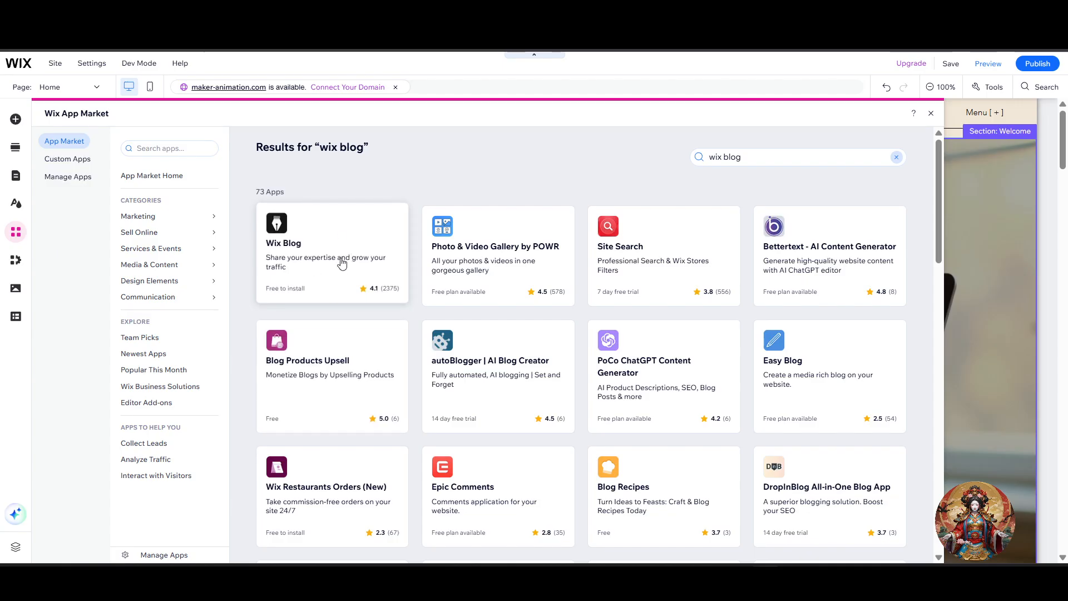
Add the Wix Blog app to the site and look through the added Blog page.
left_click(341, 252)
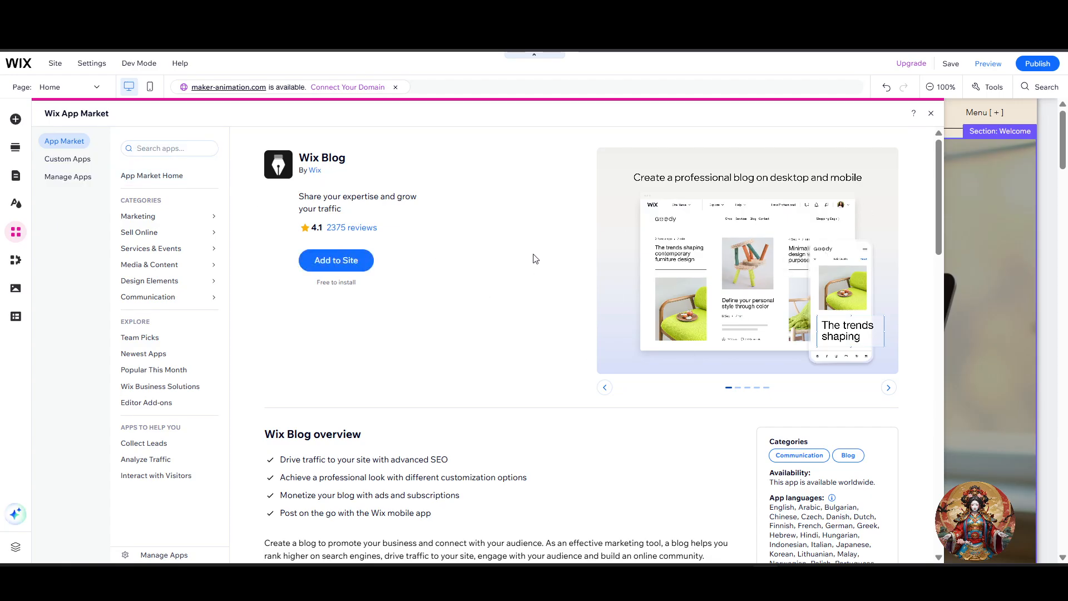
left_click(349, 262)
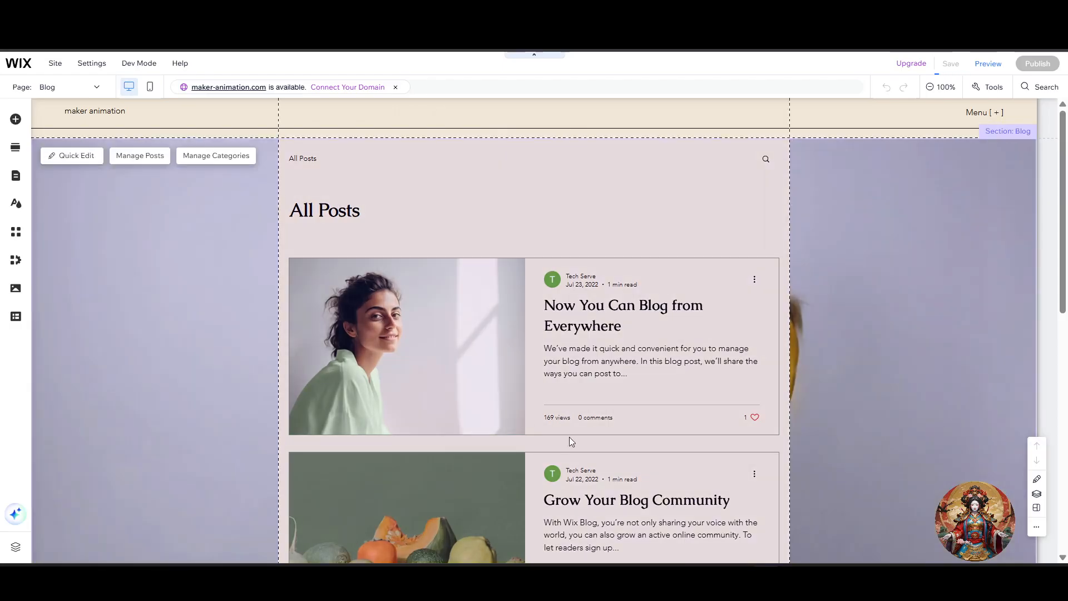
scroll(569, 436, "down", 2)
scroll(570, 445, "down", 4)
scroll(570, 448, "up", 6)
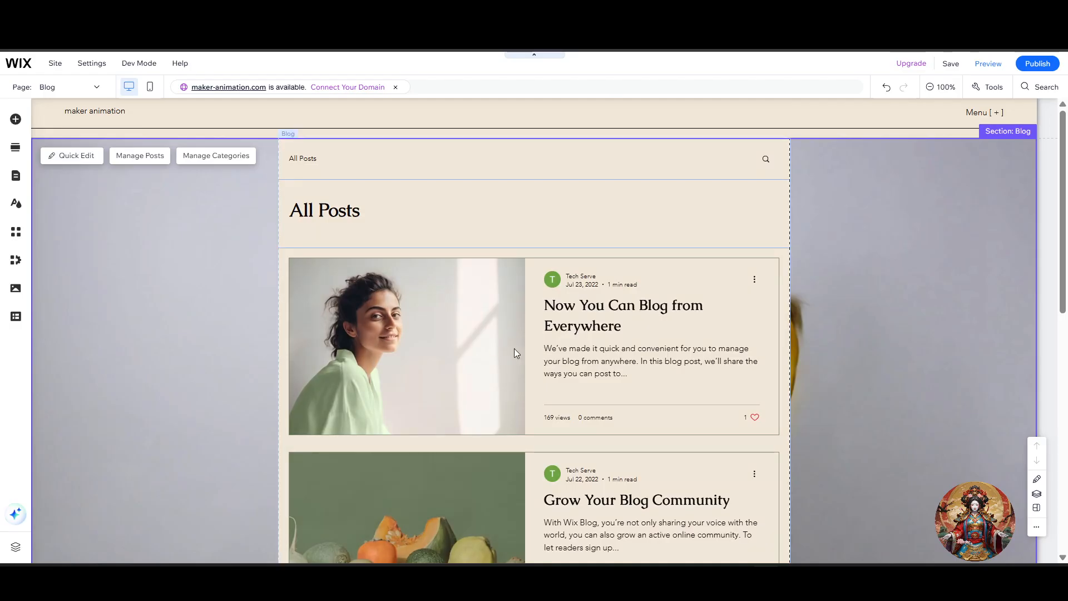
Select the post feed on the Blog page and open its display settings.
left_click(477, 319)
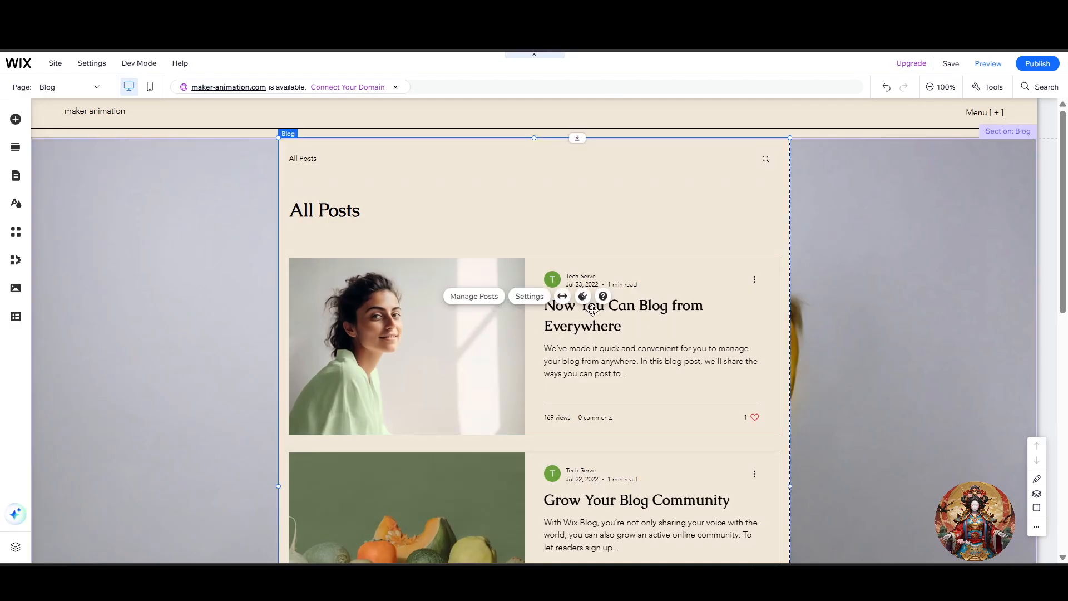
double_click(592, 309)
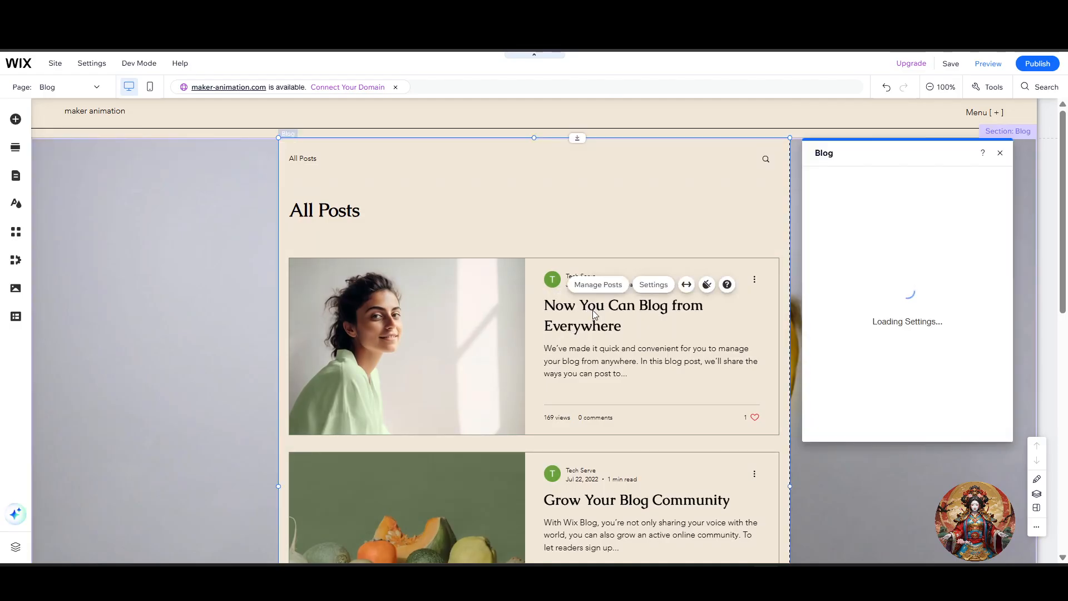
left_click(307, 317)
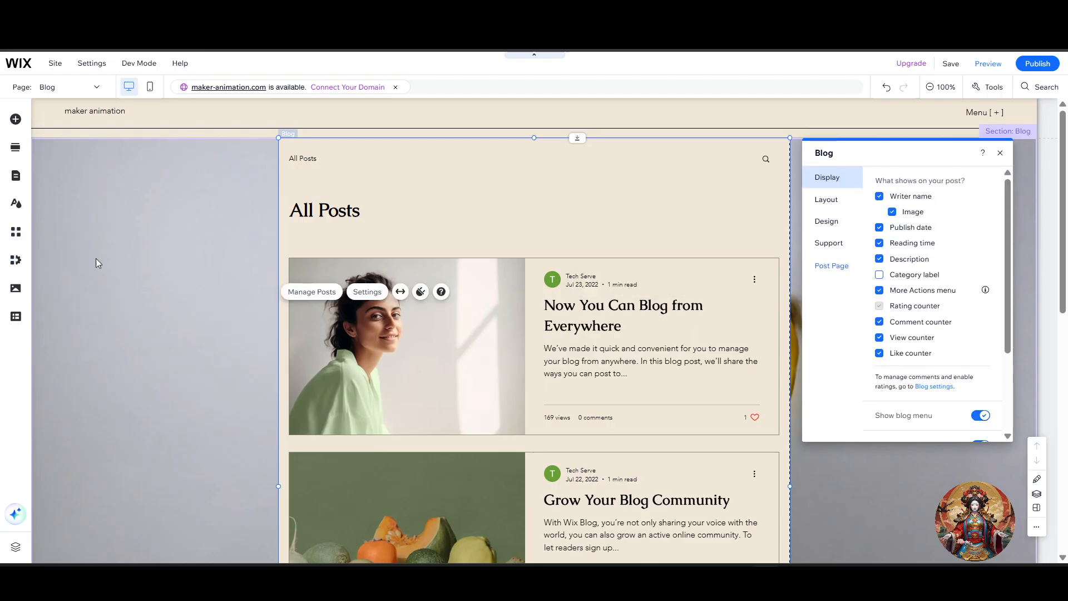
Open the Post page from the site's Blog Pages group.
left_click(23, 182)
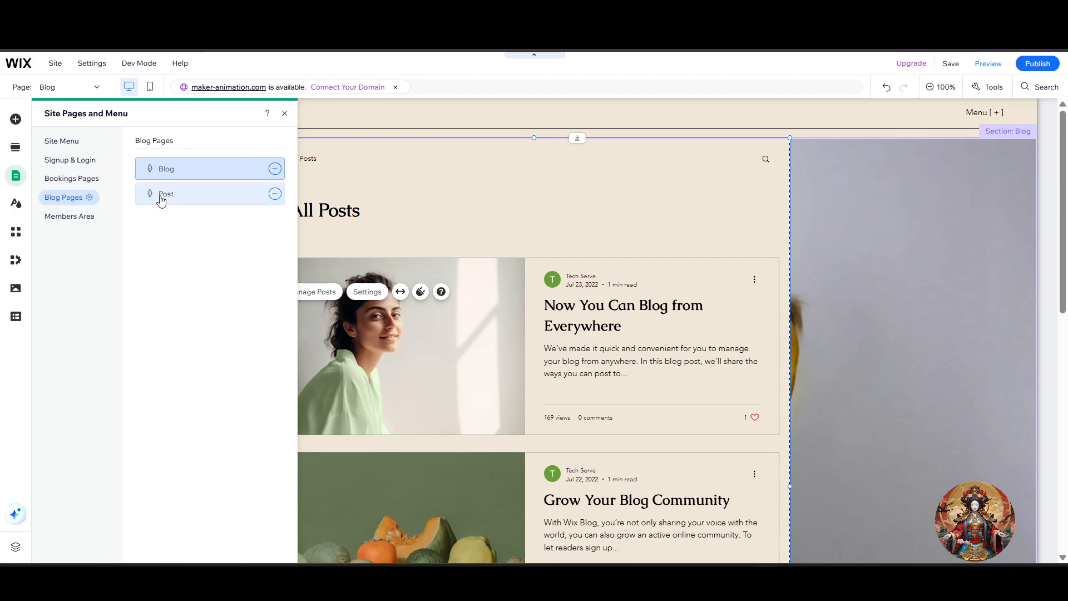
left_click(161, 200)
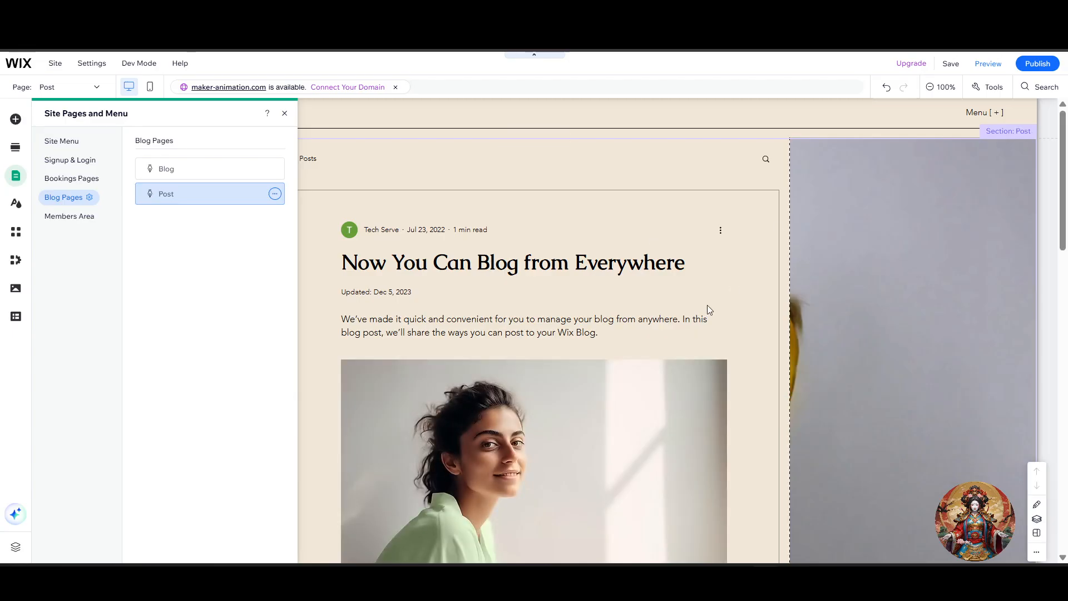
left_click(19, 182)
left_click(19, 182)
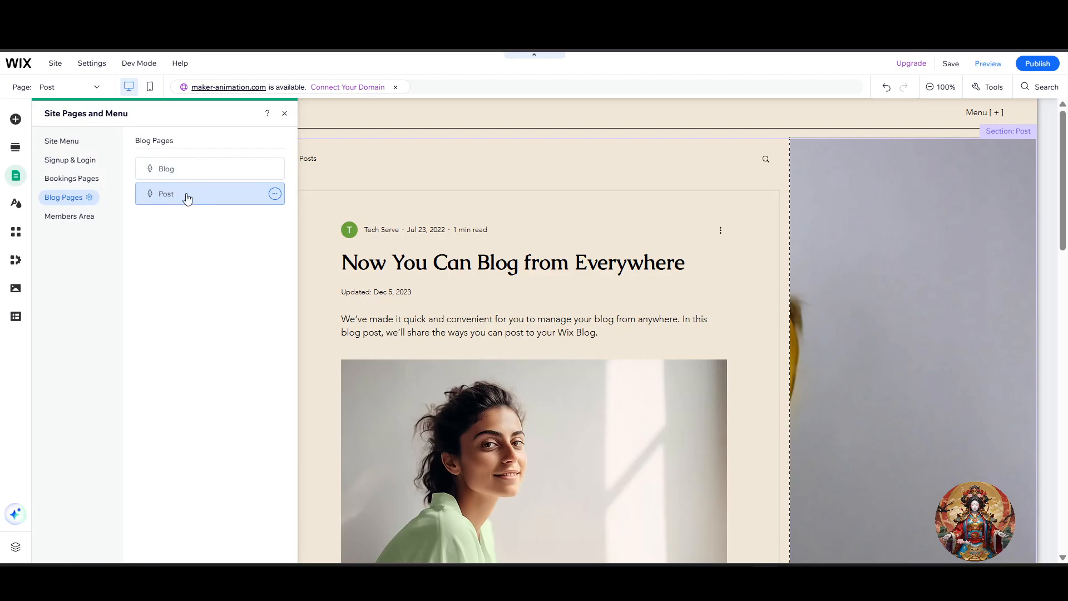
left_click(875, 249)
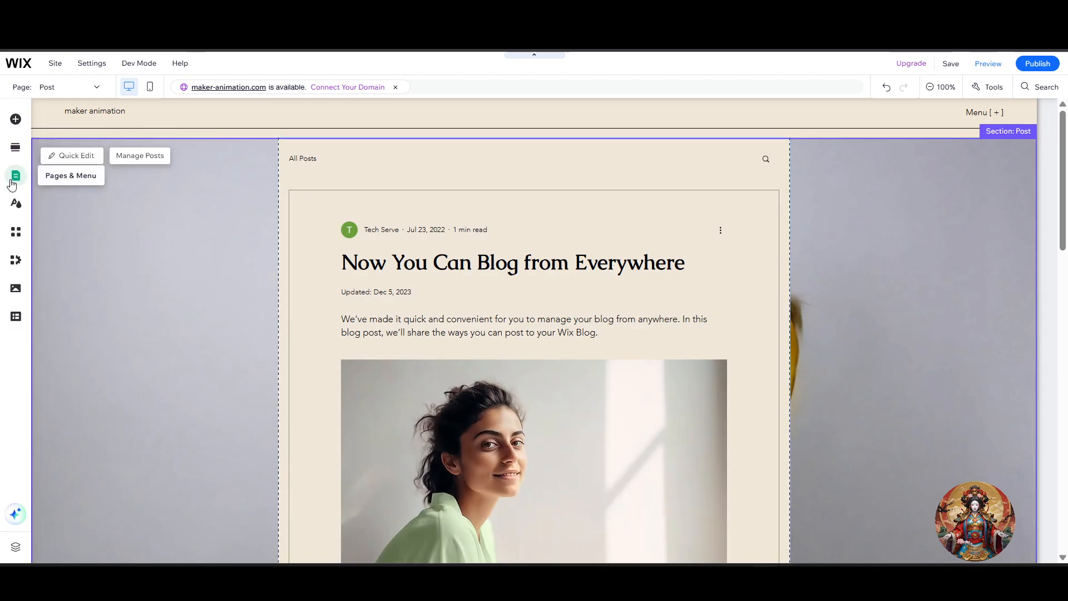
Switch to the Home page and reopen the Post page listed under Blog Pages to review its sample post.
left_click(87, 89)
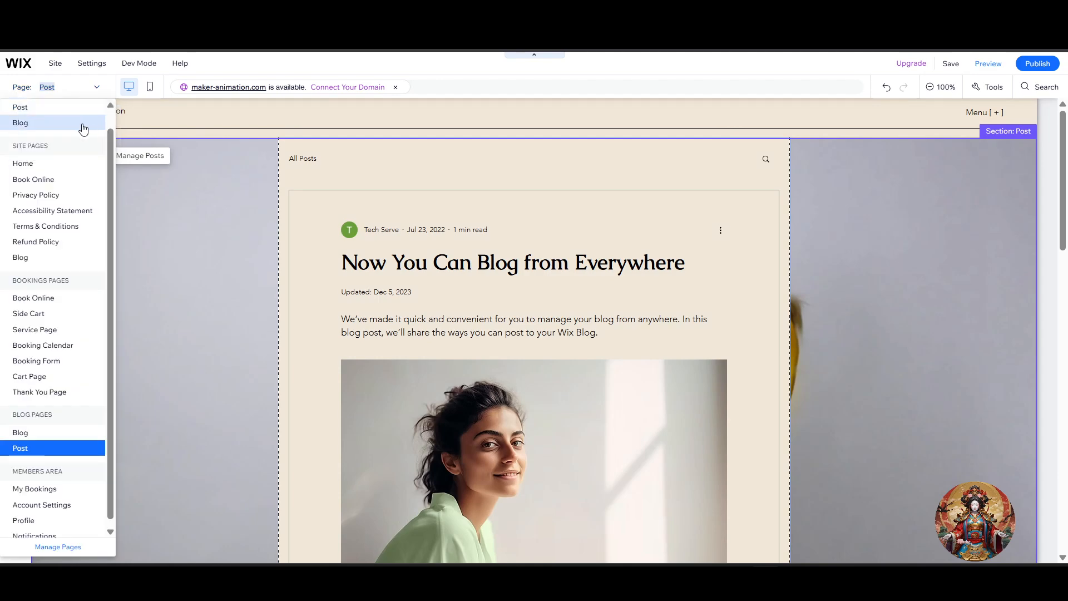
left_click(54, 165)
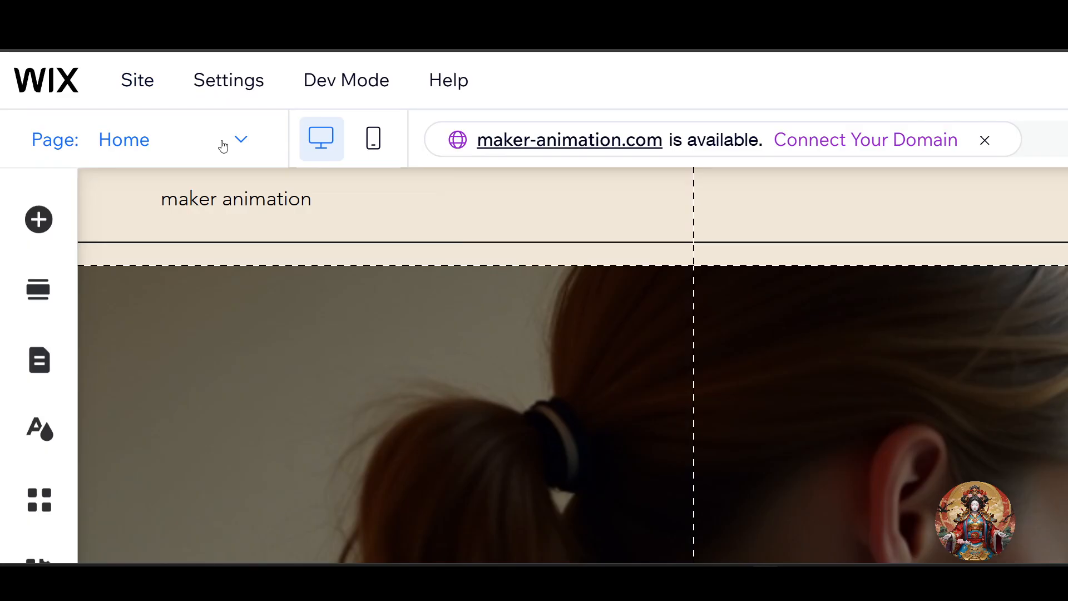
left_click(223, 146)
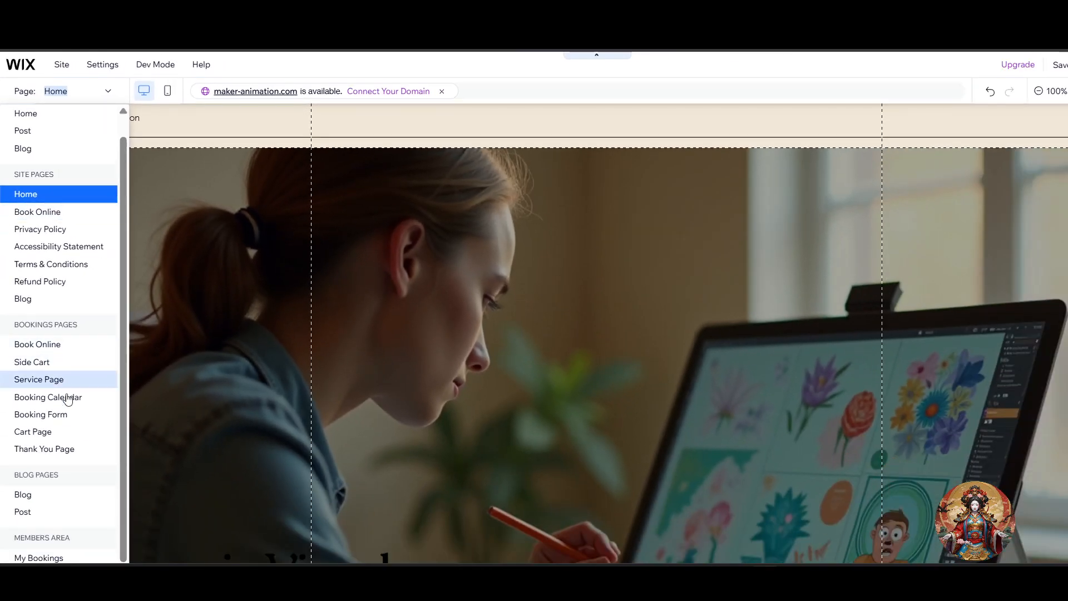
scroll(72, 423, "down", 1)
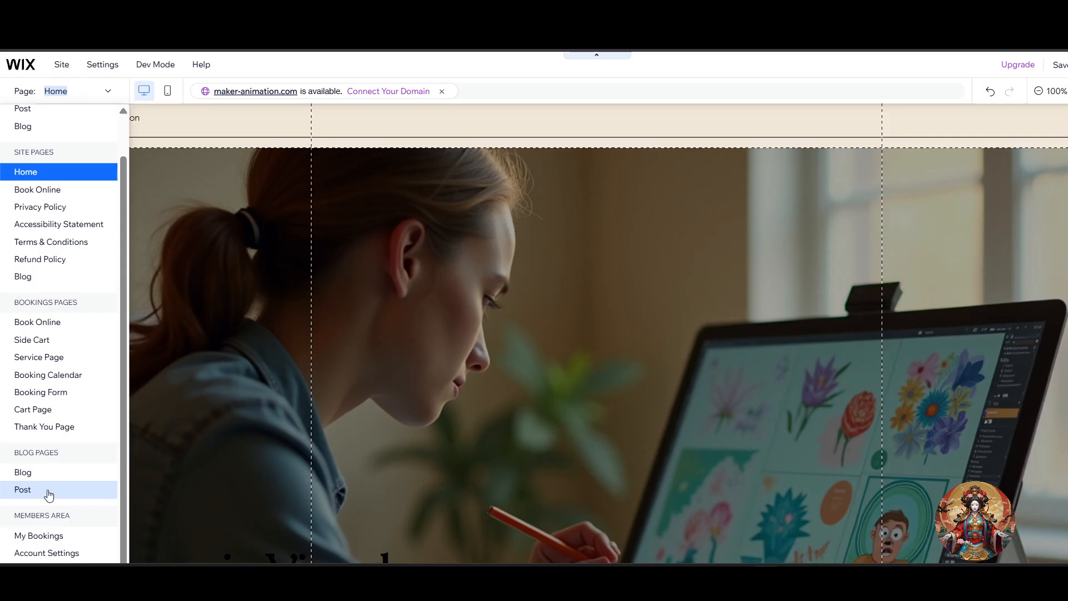
left_click(28, 494)
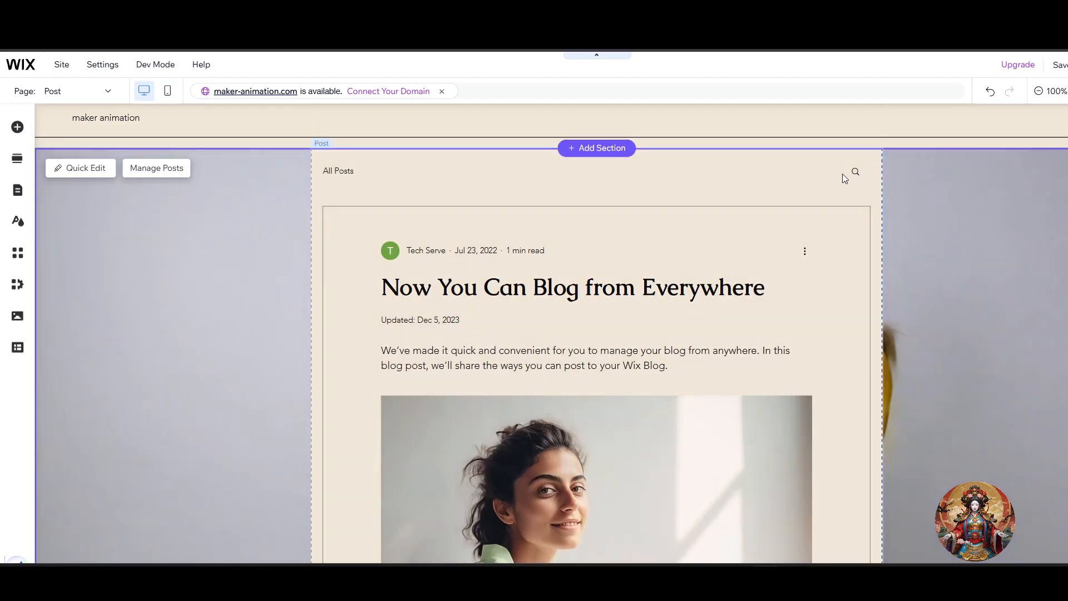
scroll(753, 190, "down", 6)
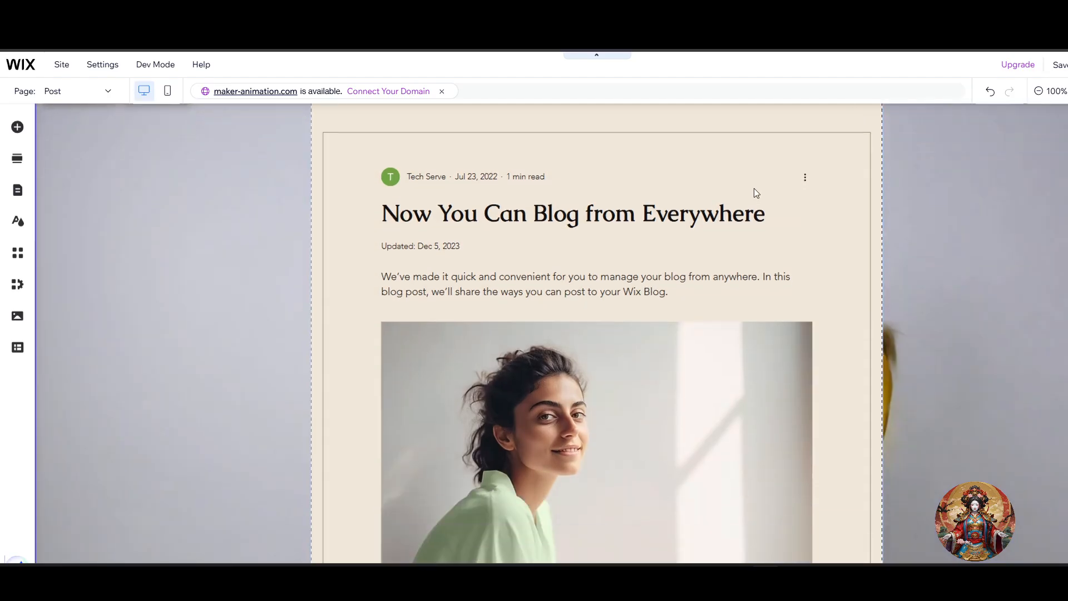
scroll(745, 203, "up", 4)
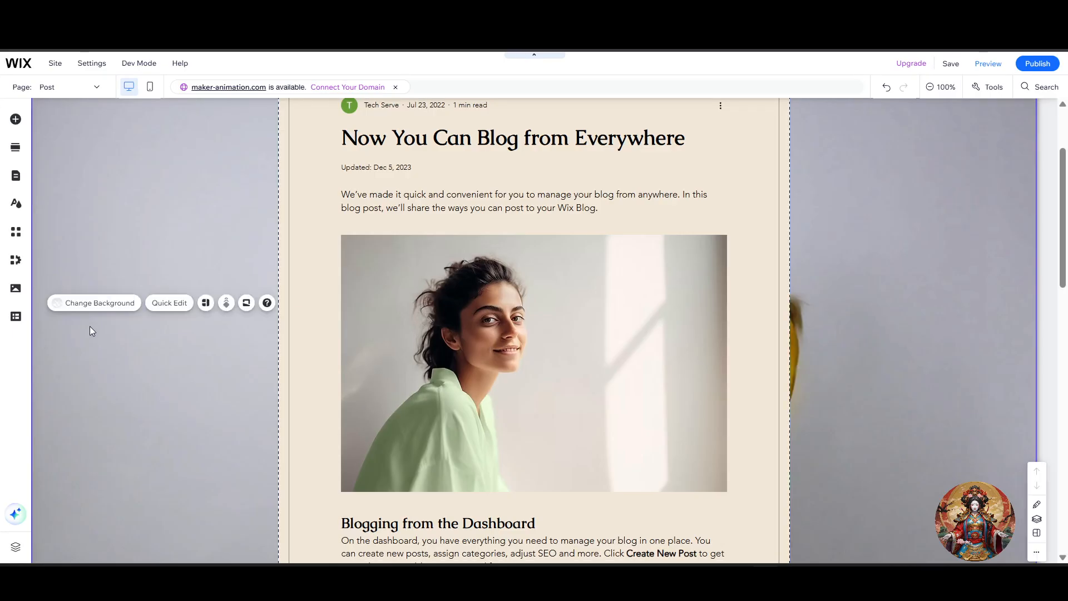
scroll(774, 310, "up", 3)
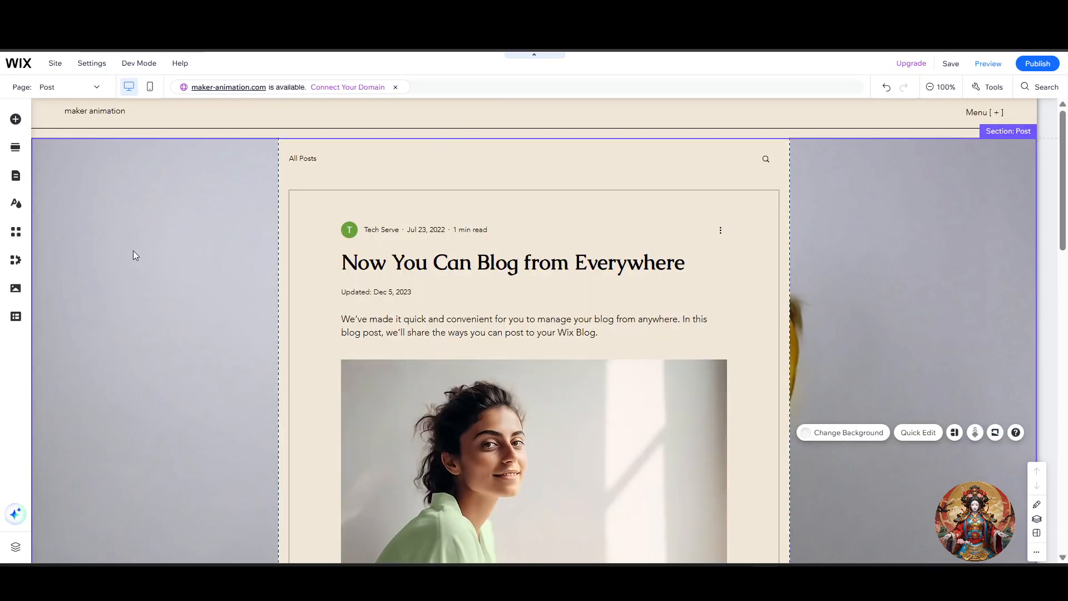
Set the layout of the Post page to No header & footer in its page settings.
left_click(344, 188)
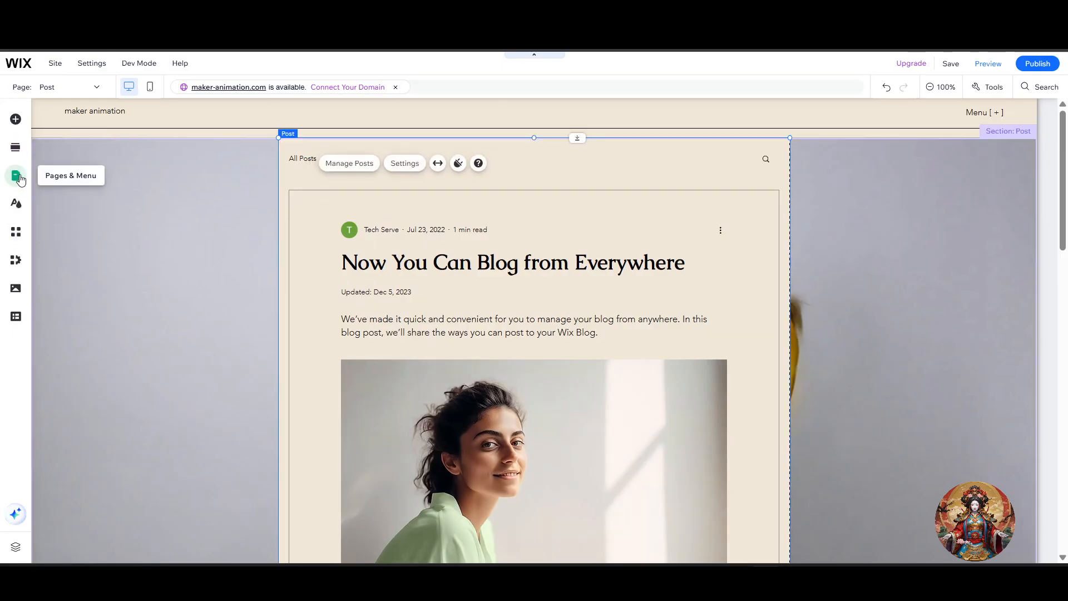
left_click(17, 177)
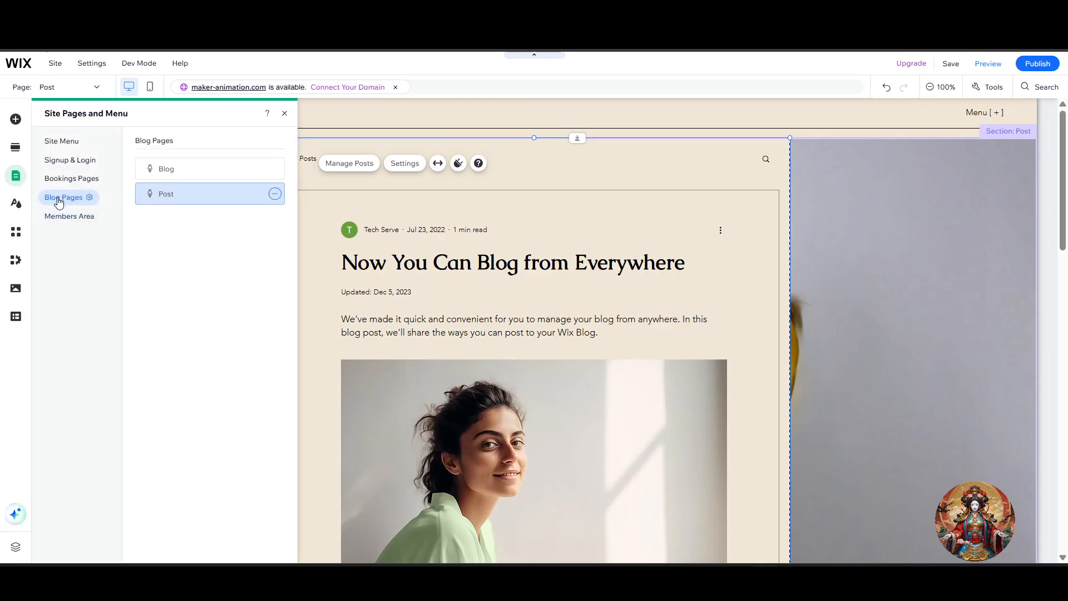
left_click(275, 194)
left_click(224, 257)
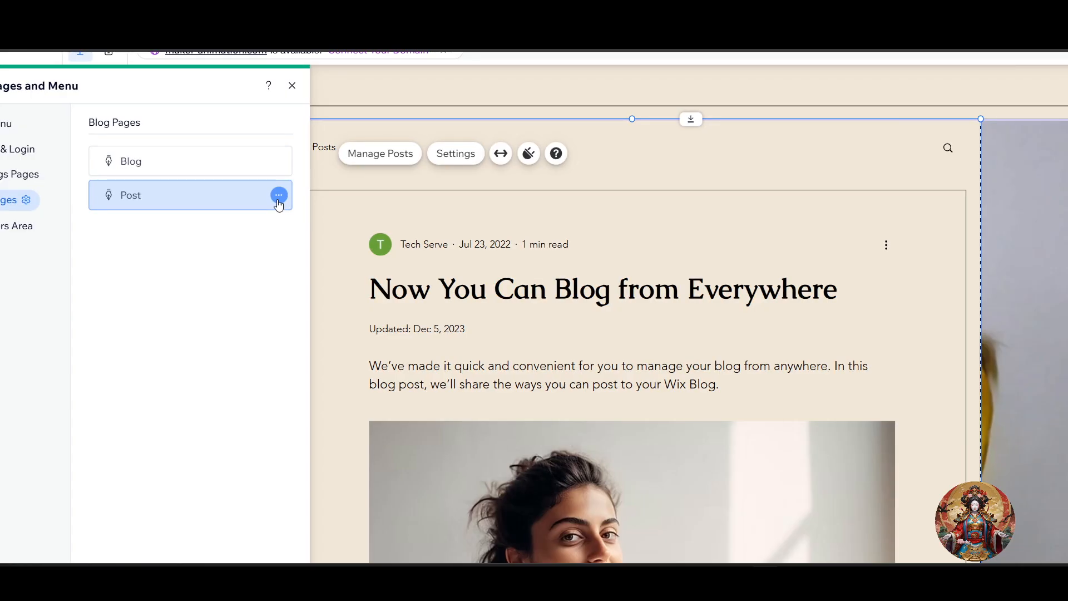
left_click(275, 193)
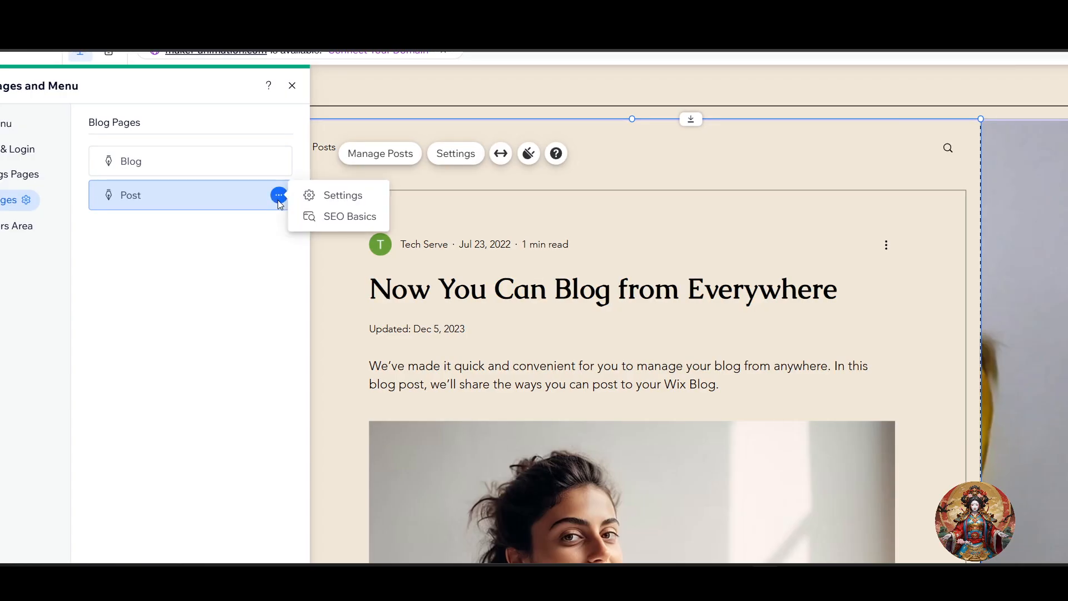
left_click(344, 195)
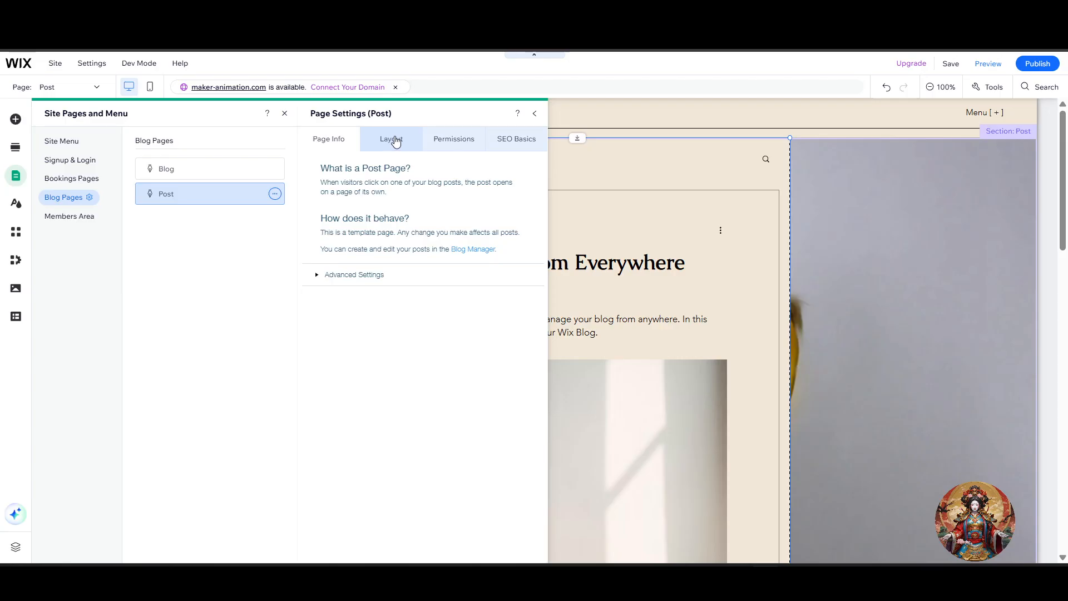
left_click(401, 142)
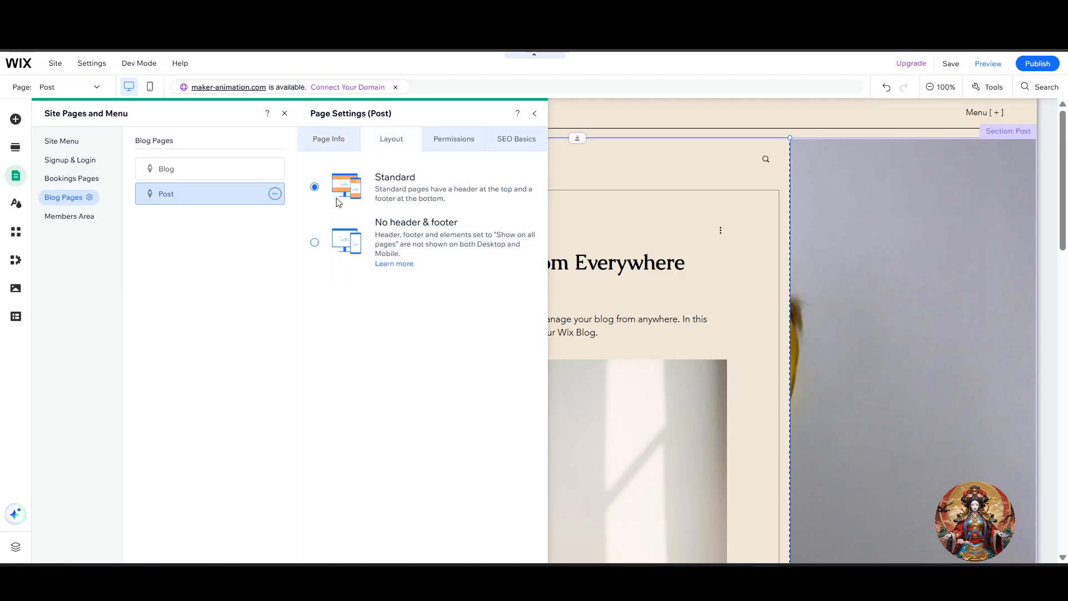
left_click(315, 243)
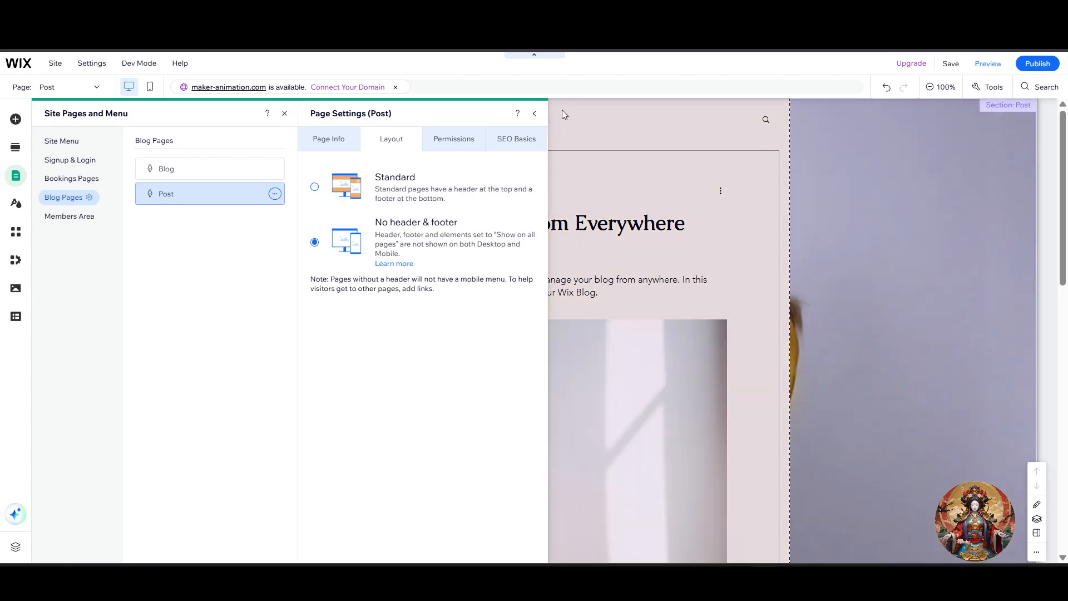
Close the page settings and look through the whole sample post on the Post page.
left_click(534, 114)
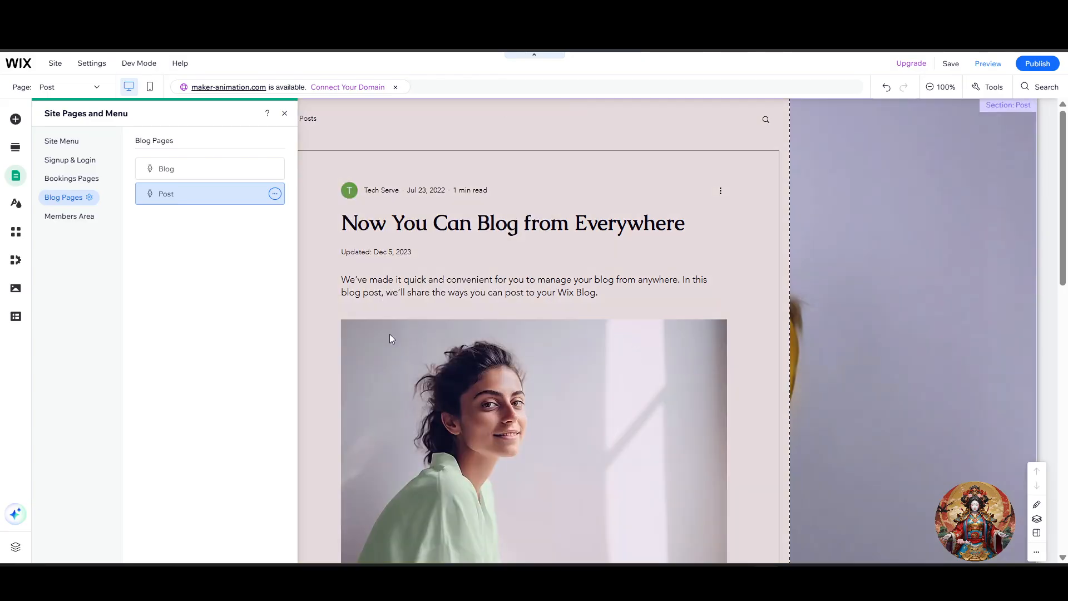
left_click(285, 115)
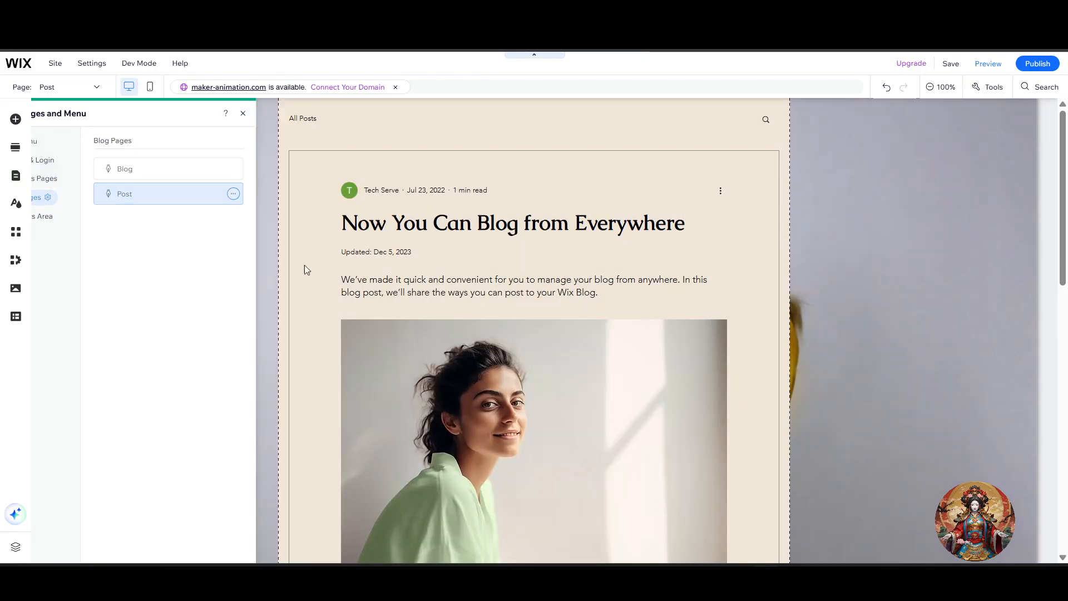
scroll(540, 234, "down", 10)
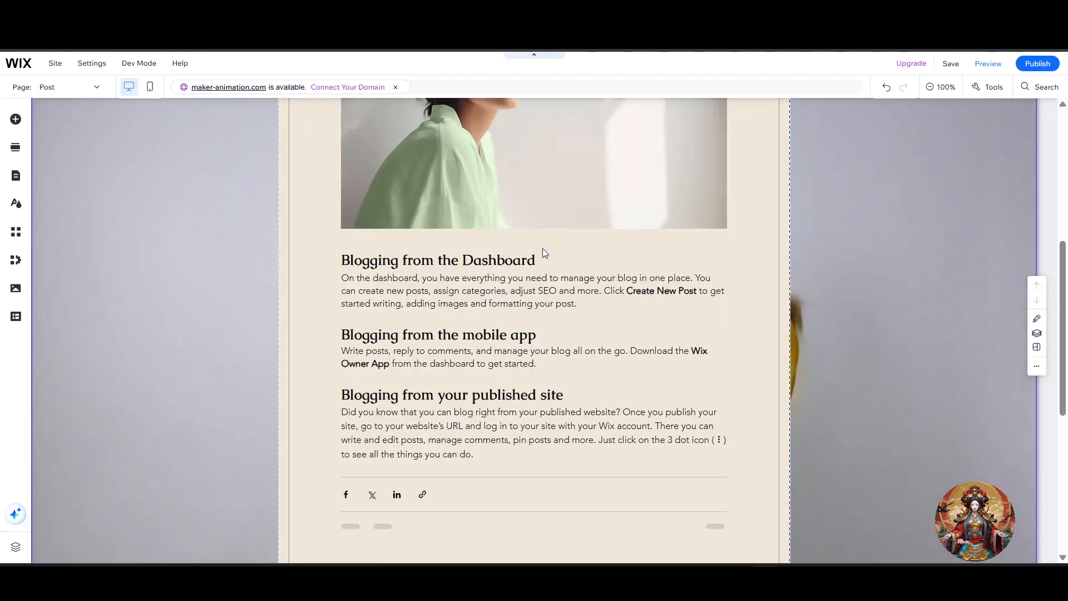
scroll(548, 262, "up", 9)
scroll(545, 263, "up", 1)
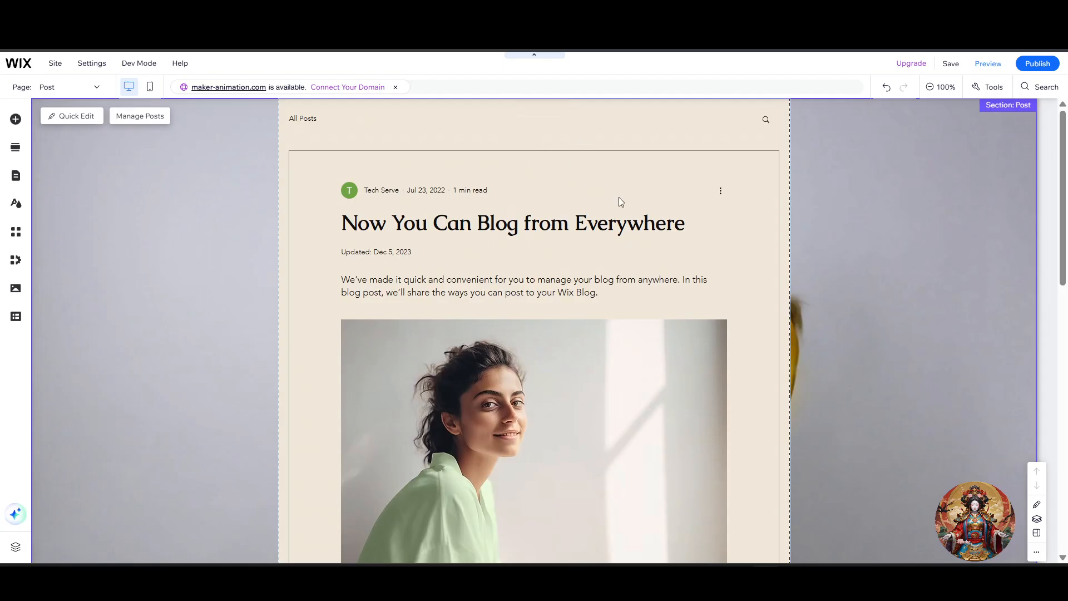
scroll(868, 320, "down", 2)
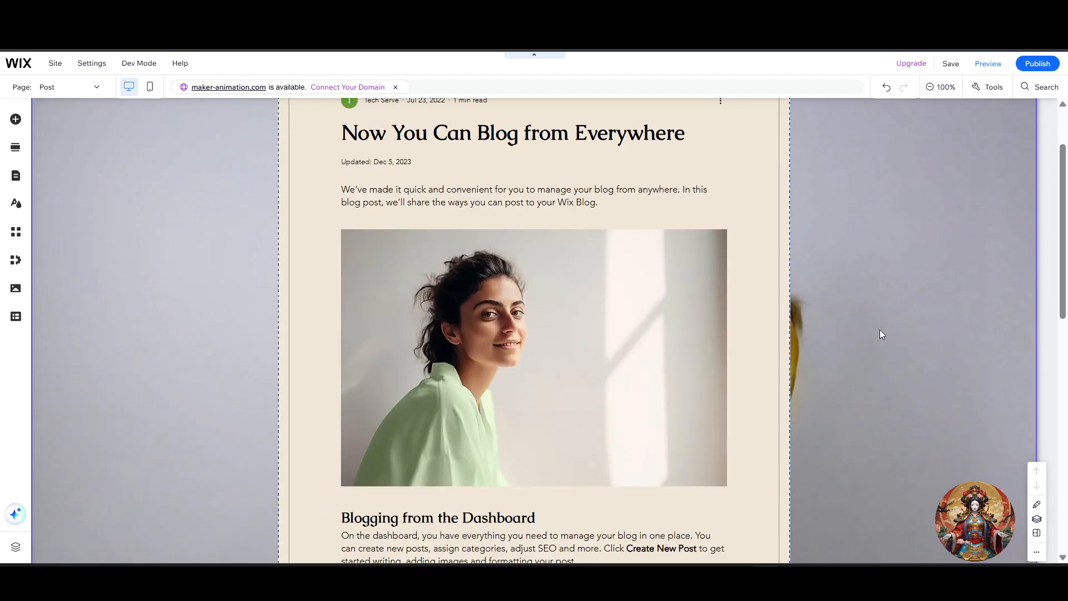
scroll(883, 342, "down", 8)
scroll(889, 334, "up", 10)
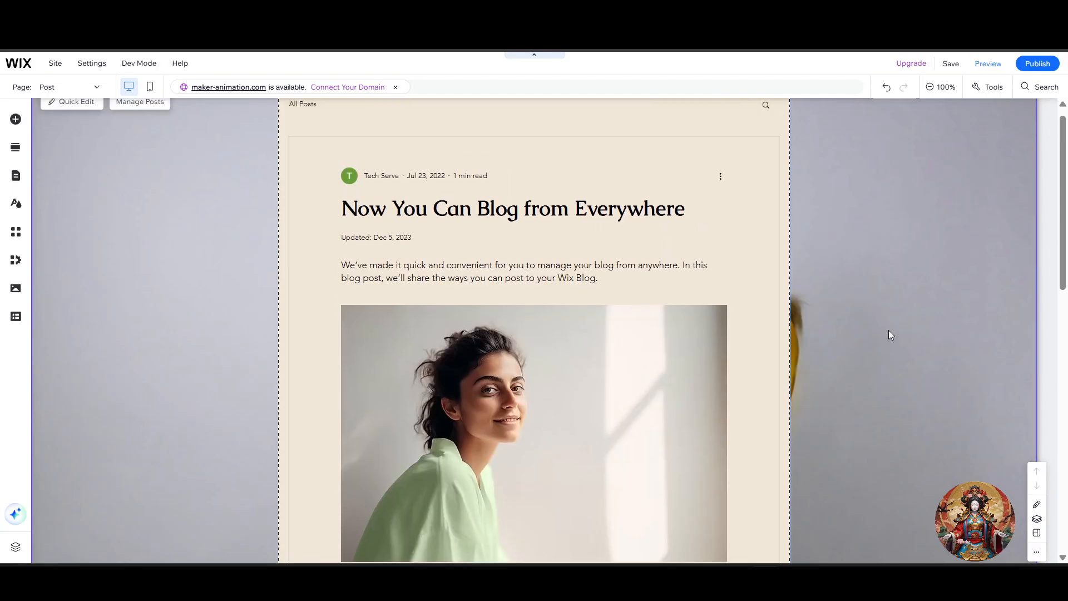
Stretch the blog post element on the Post page to full width.
left_click(785, 202)
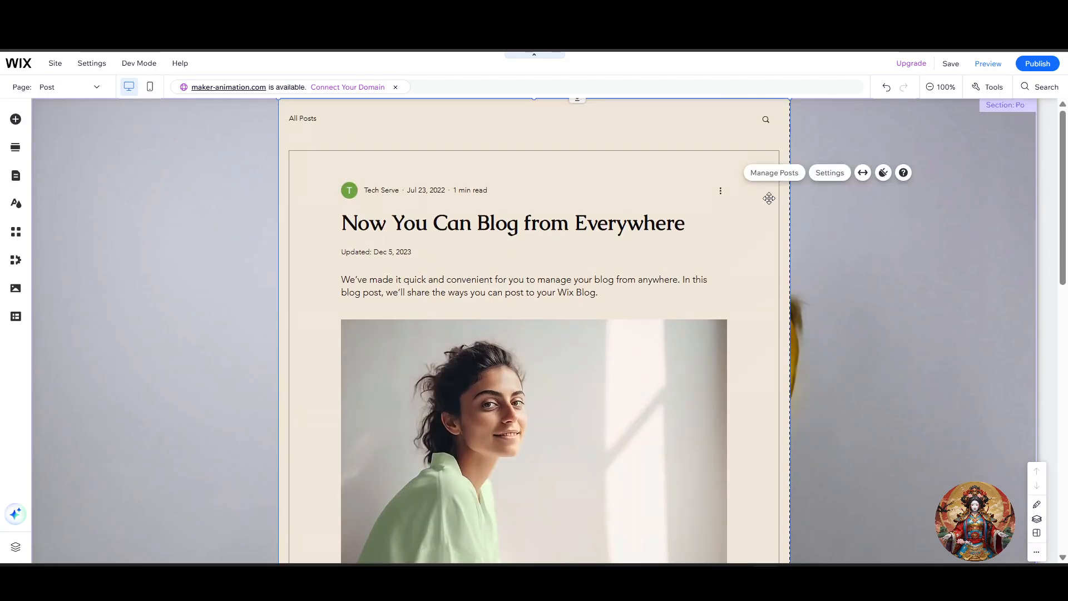
left_click(864, 173)
left_click(924, 161)
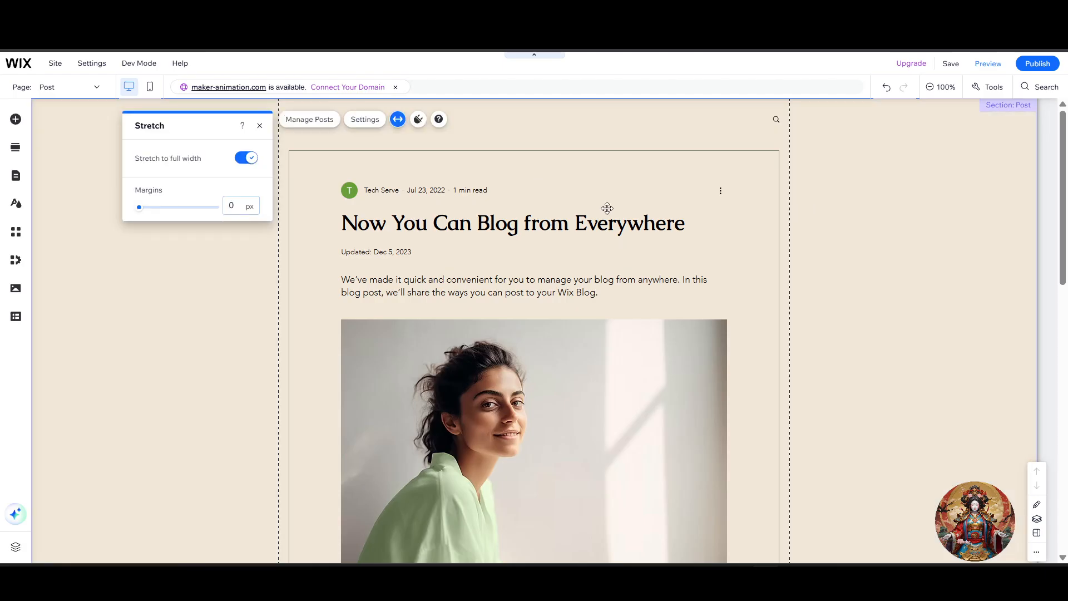
left_click(260, 126)
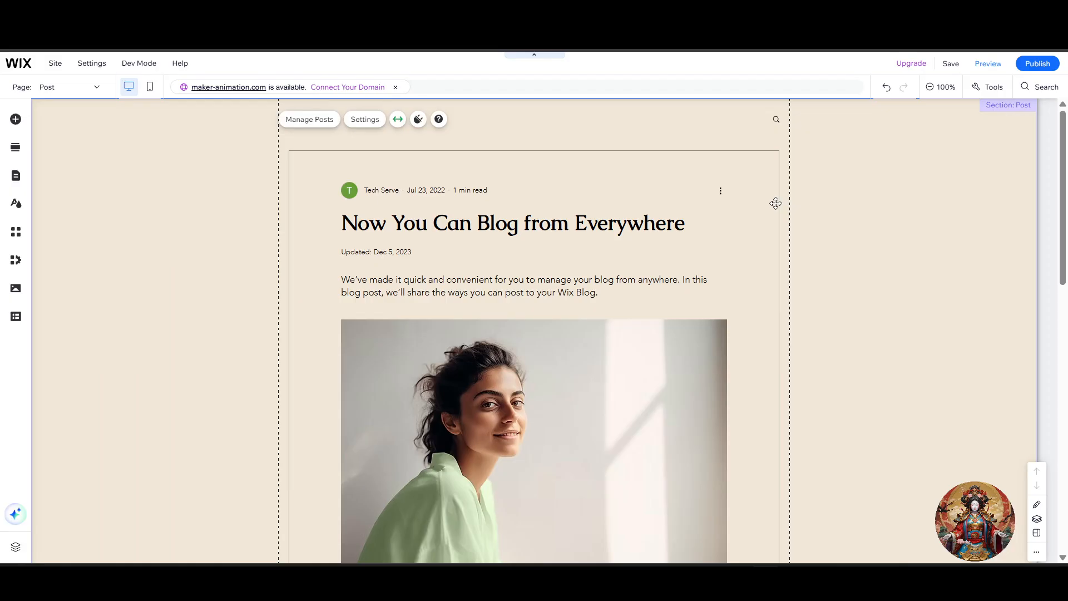
left_click(754, 217)
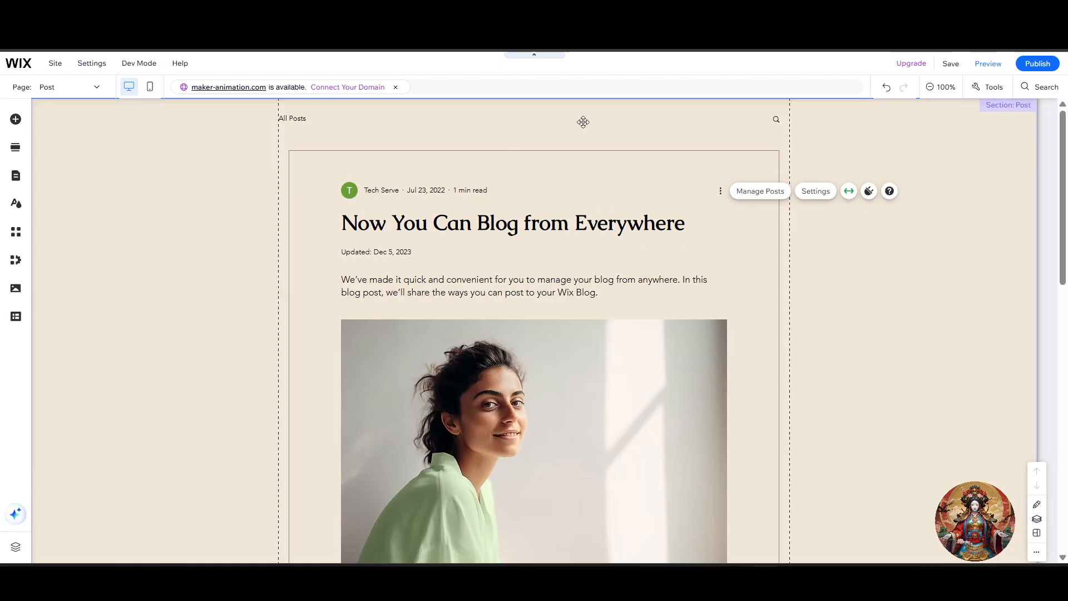
left_click(559, 149)
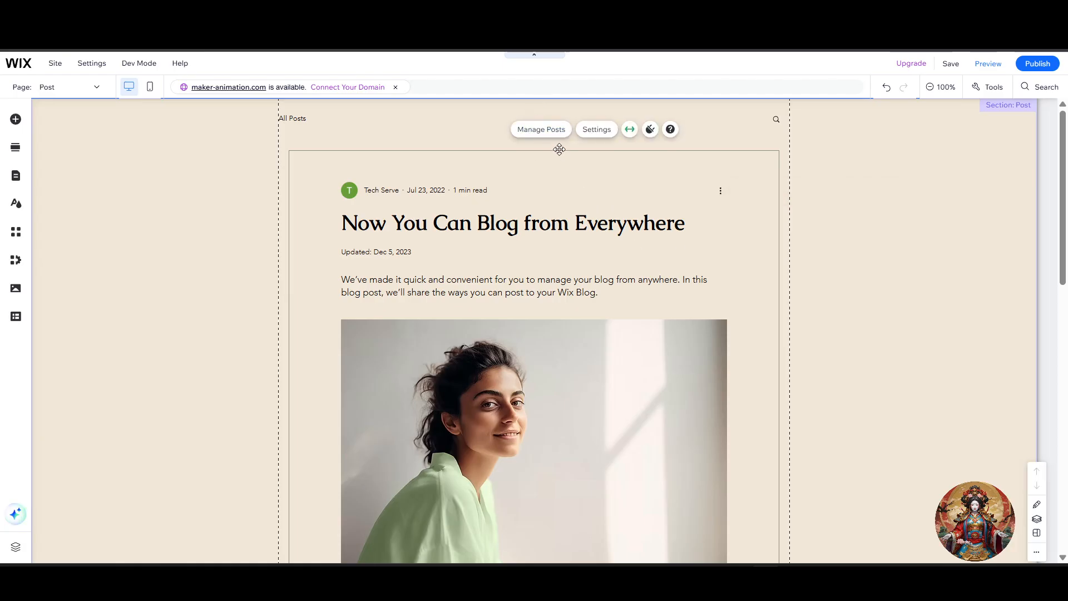
left_click(865, 147)
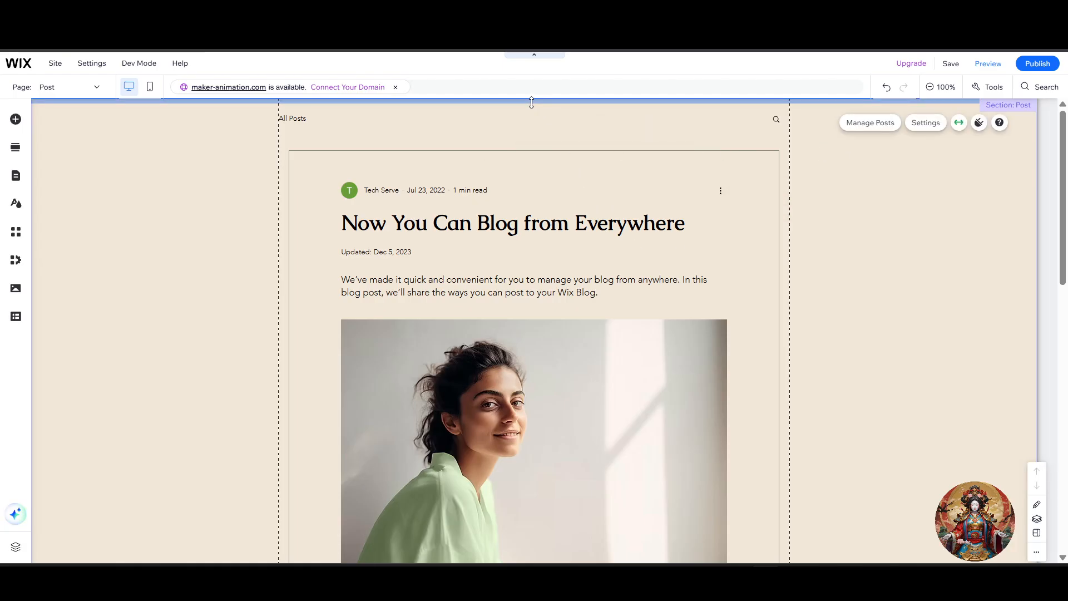
left_click(533, 151)
left_click(521, 134)
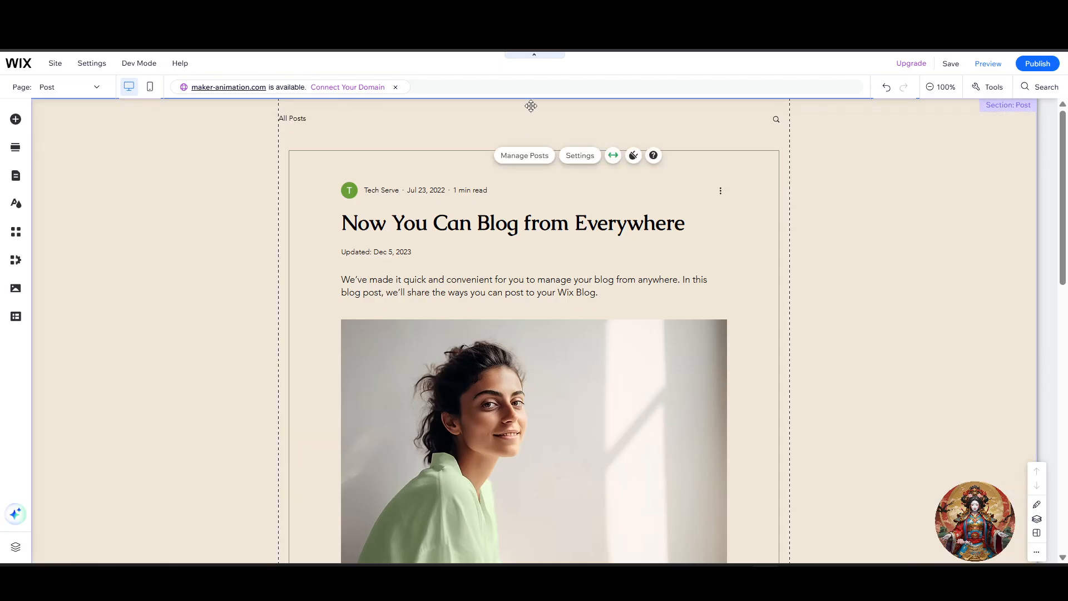
left_click(741, 178)
double_click(706, 199)
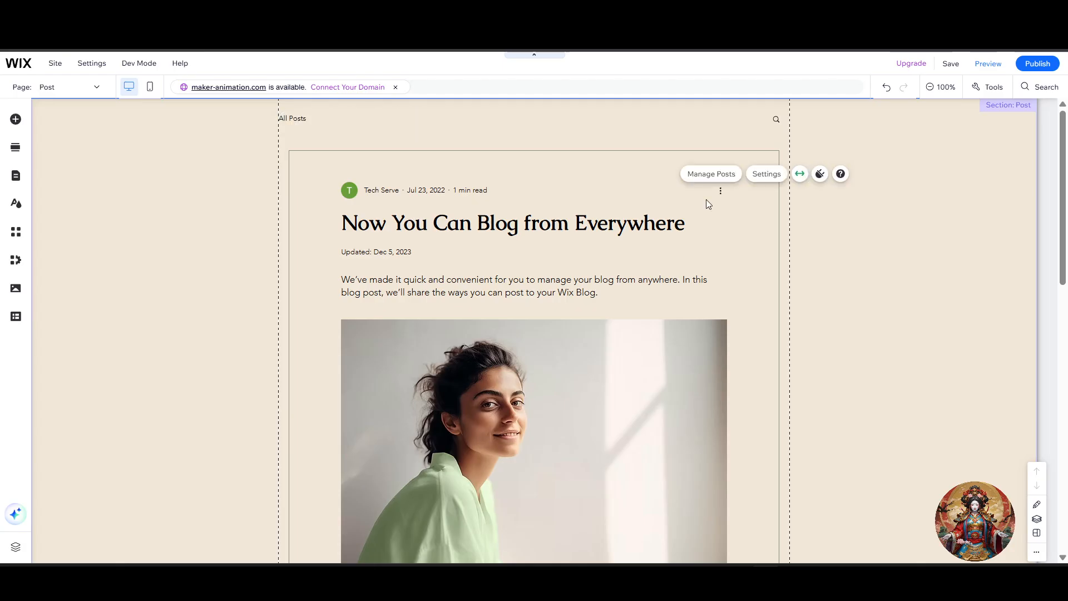
left_click(593, 132)
left_click(258, 127)
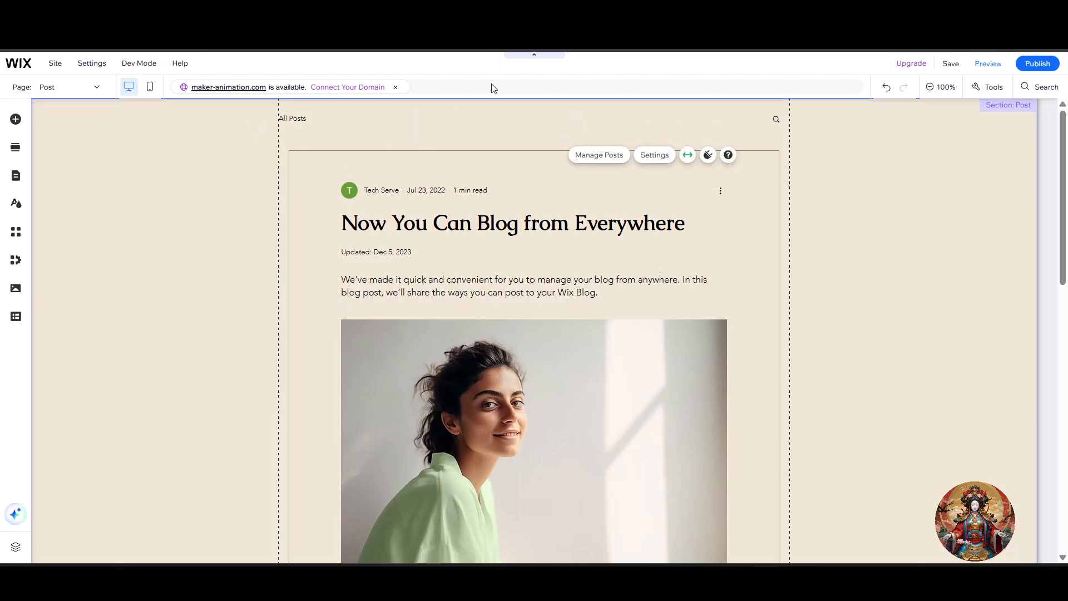
left_click(507, 120)
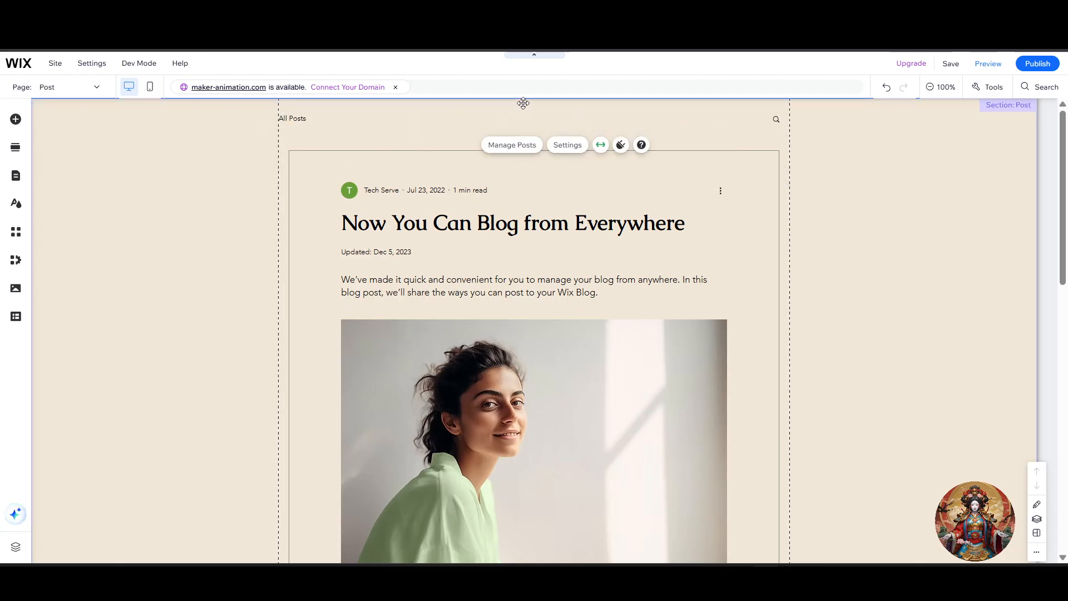
left_click(525, 125)
scroll(525, 267, "down", 8)
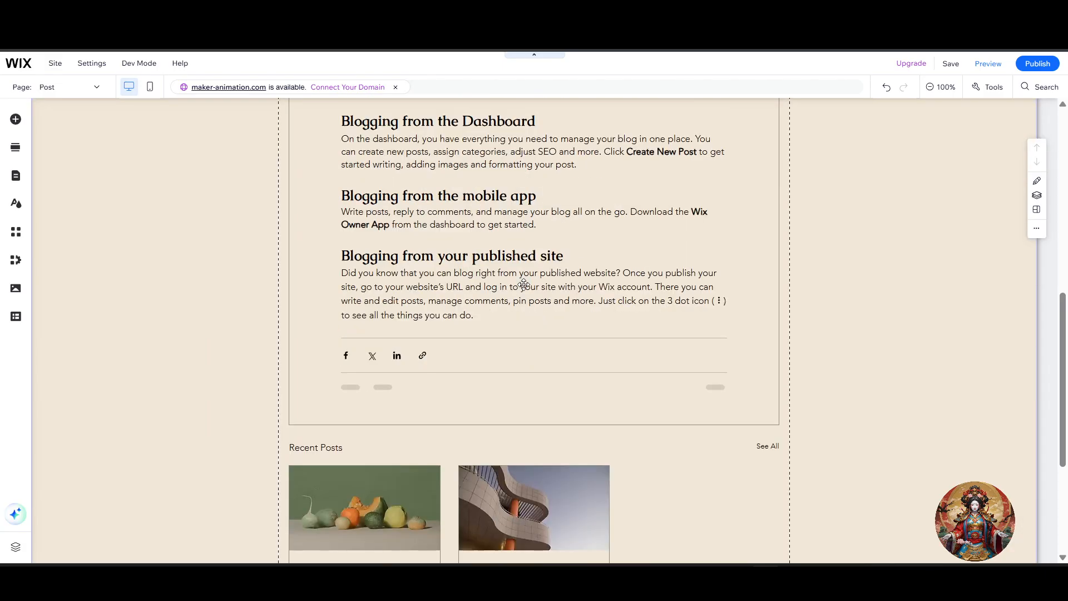
left_click(518, 417)
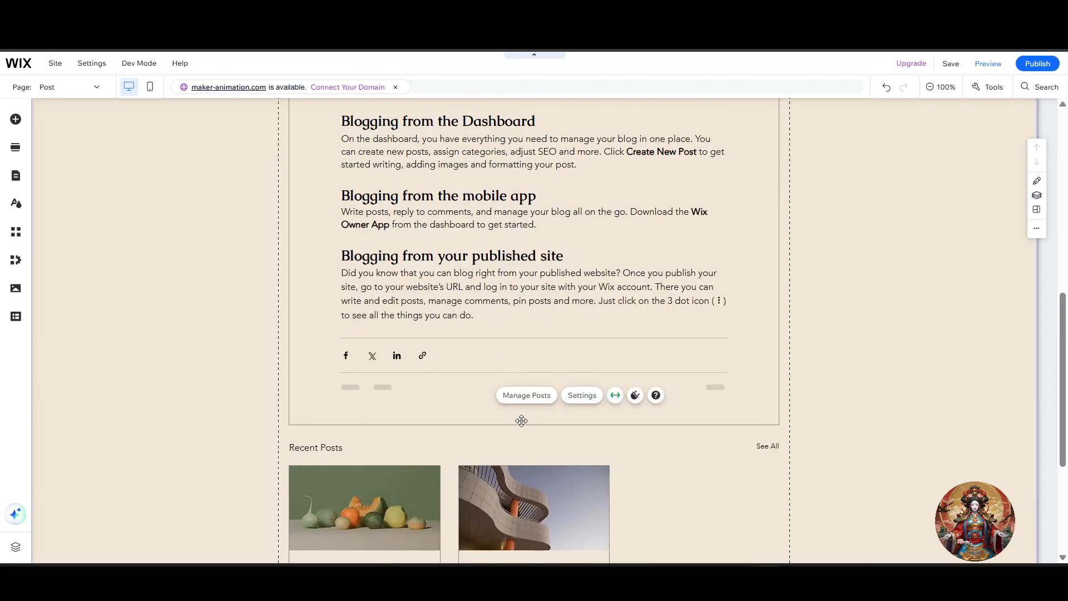
left_click(558, 423)
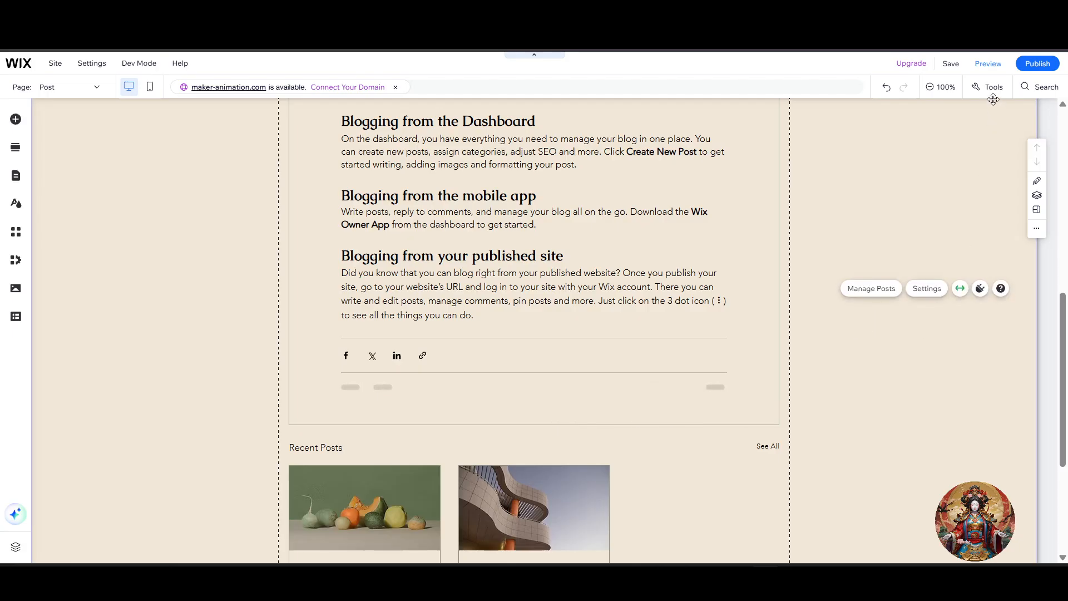
Save the site and dismiss the save confirmation.
left_click(948, 64)
scroll(739, 327, "up", 8)
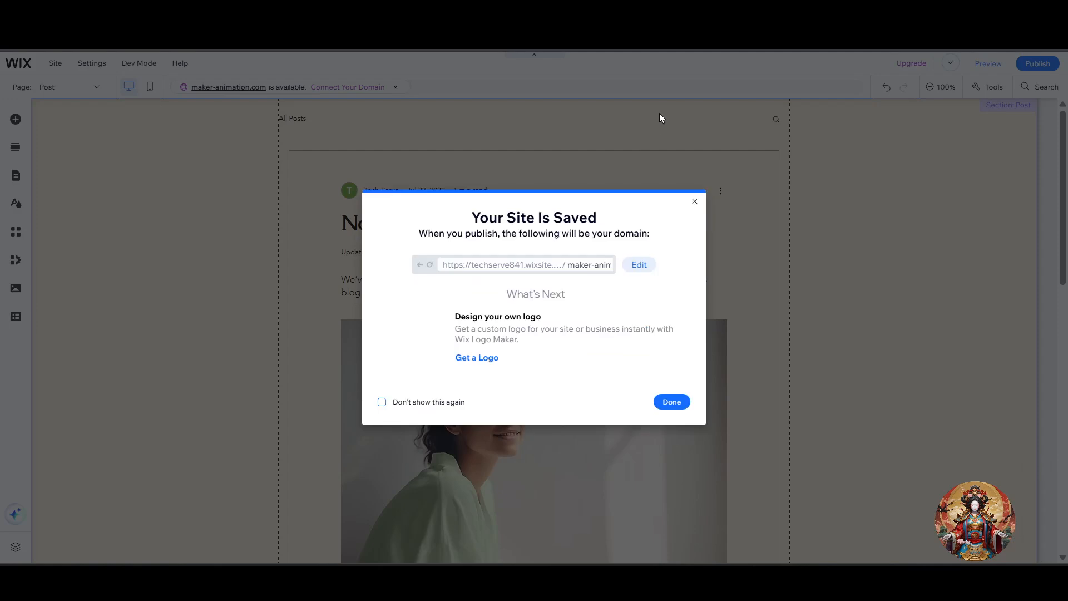
left_click(671, 401)
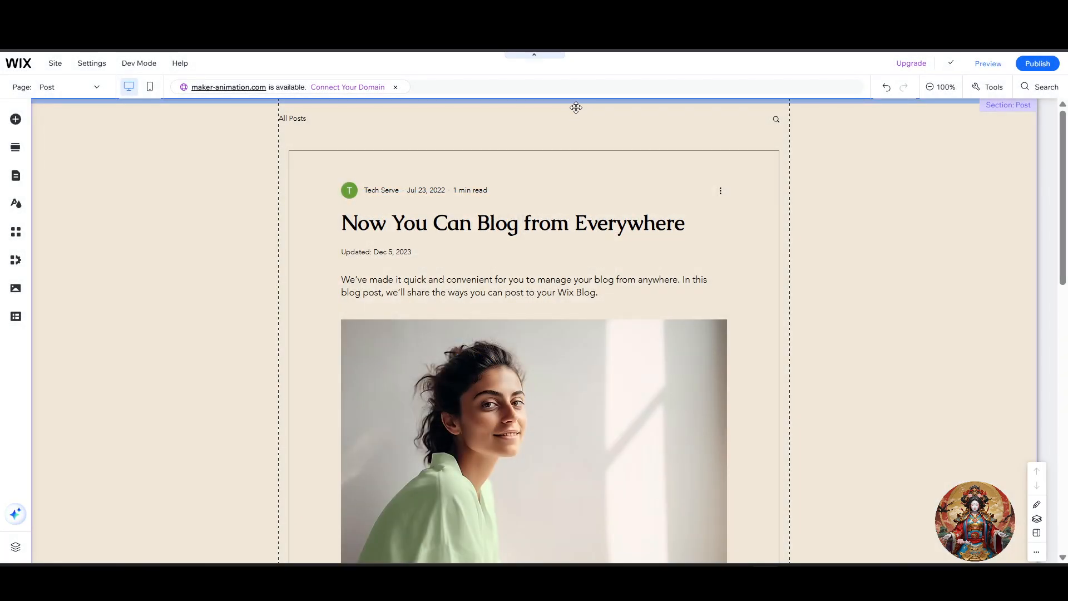
Add a new blank section above the Post section on the Post page.
key("ctrl+minus")
key("ctrl+minus")
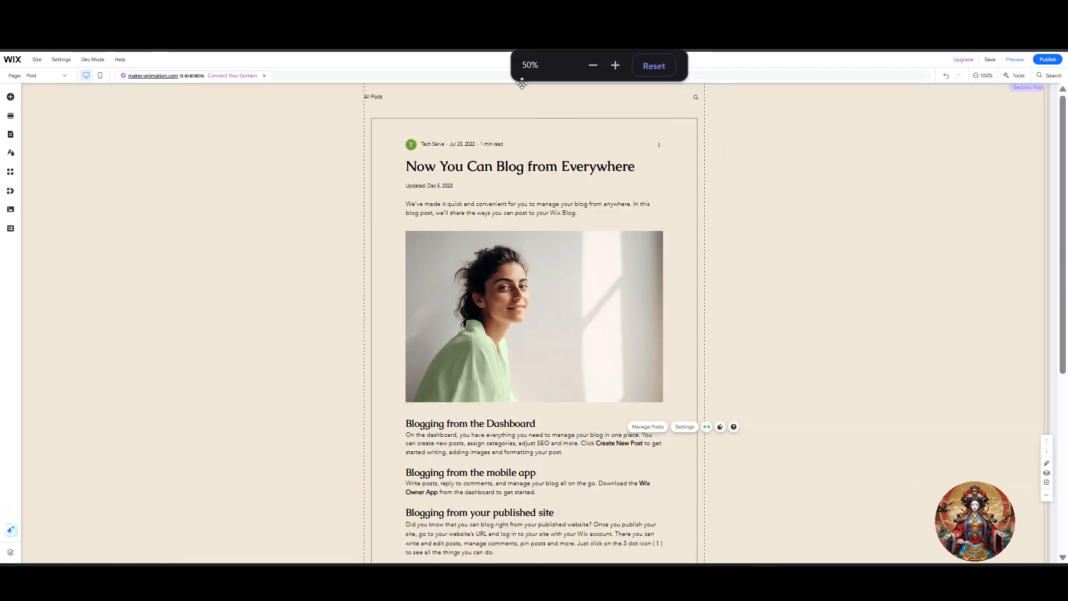
key("ctrl+plus")
key("ctrl+plus")
key("ctrl+plus")
key("ctrl+plus")
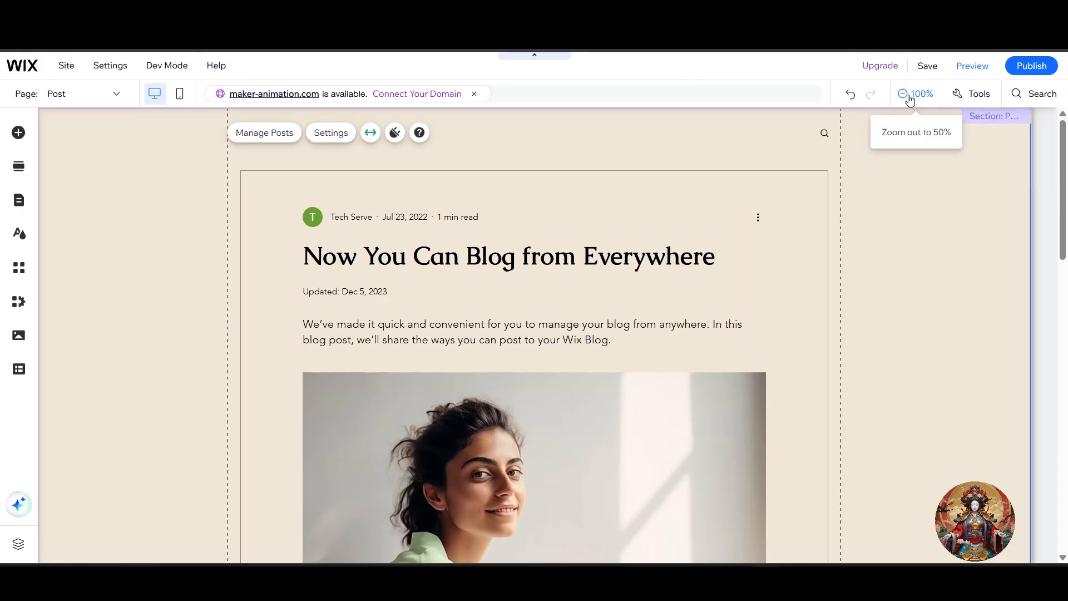
left_click(915, 94)
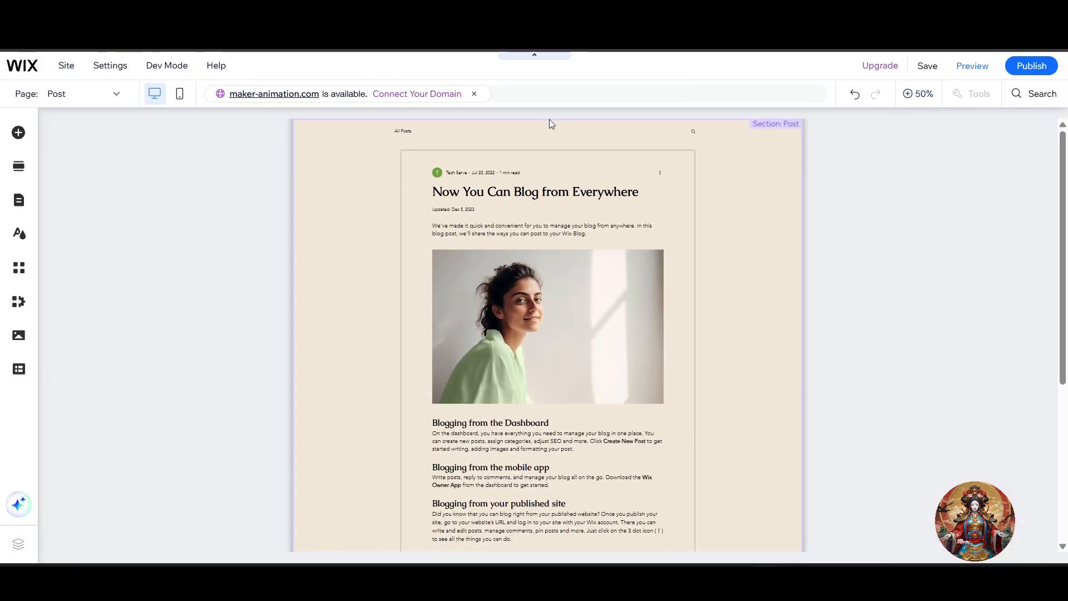
mouse_move(551, 127)
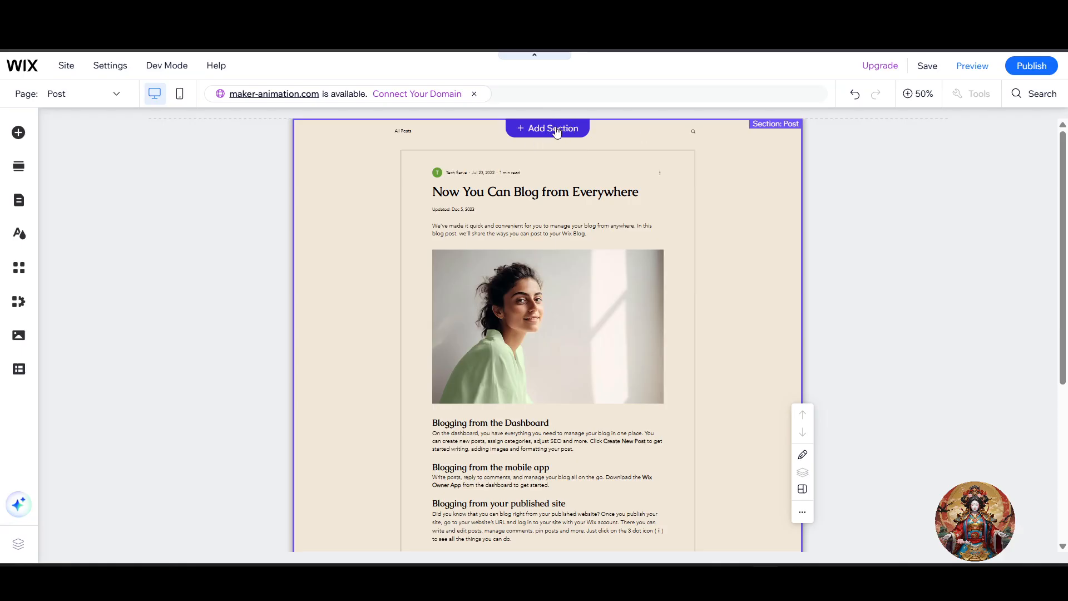
left_click(558, 129)
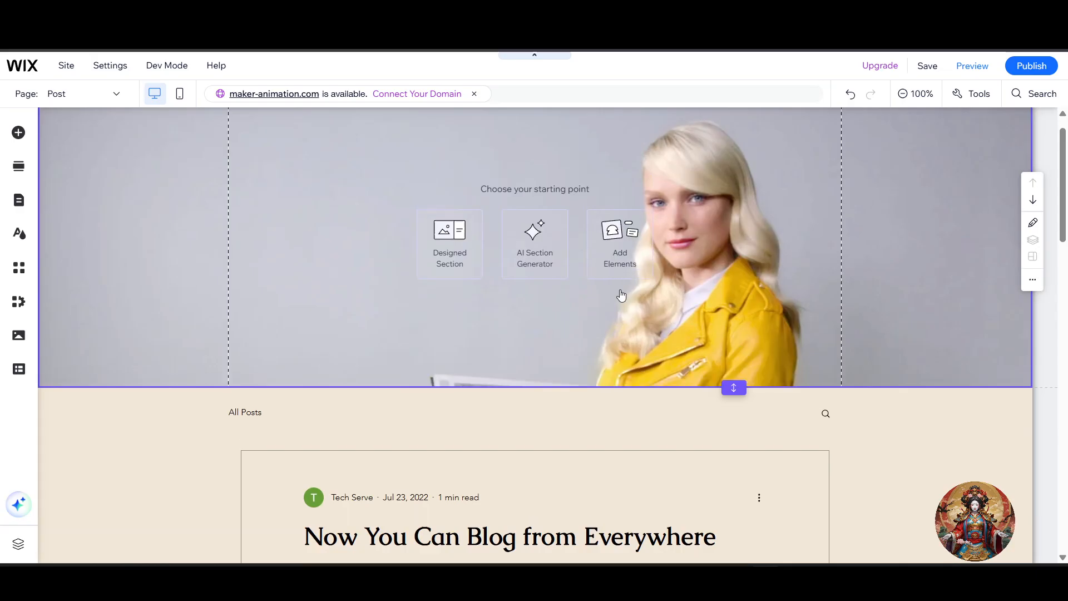
Add the blue rectangle from the decorative basic shapes to the new section and resize it to cover nearly the section's full width and its full height.
left_click(816, 152)
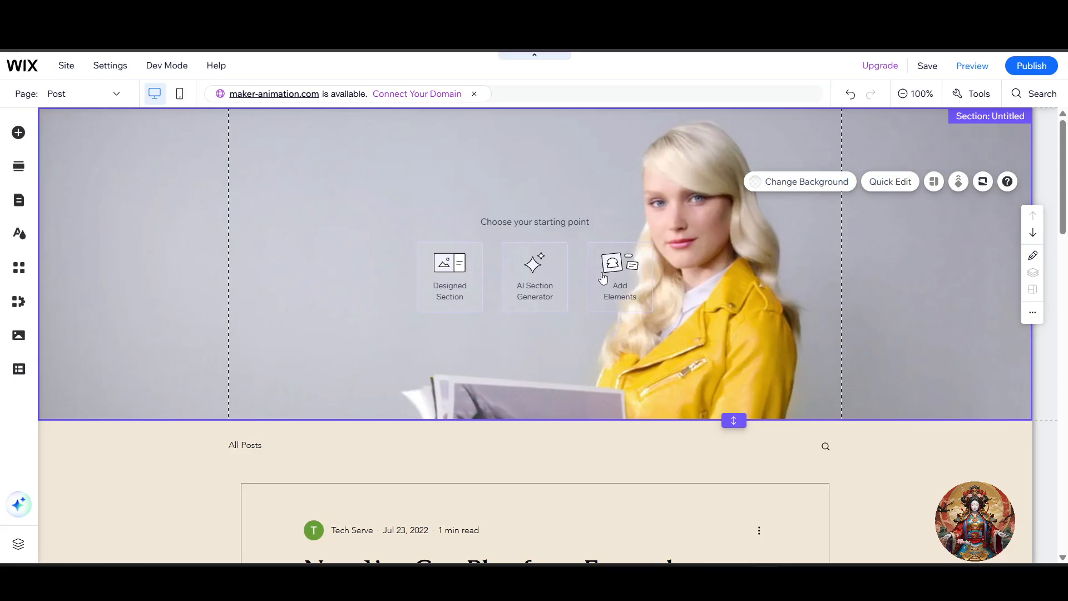
left_click(643, 278)
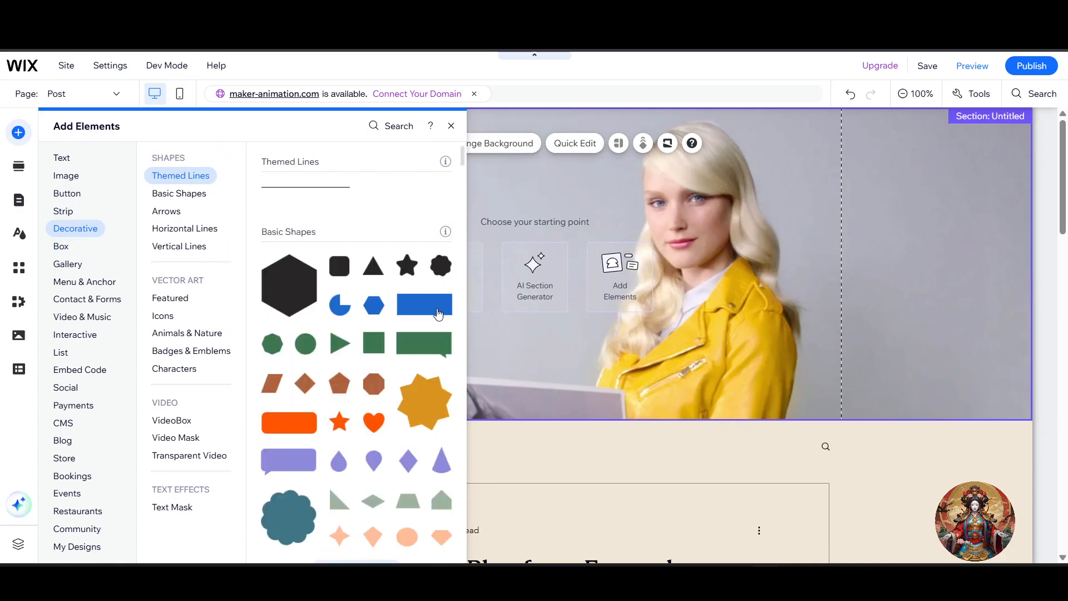
left_click_drag(445, 305, 1032, 359)
left_click_drag(704, 250, 176, 183)
left_click_drag(529, 293, 1045, 361)
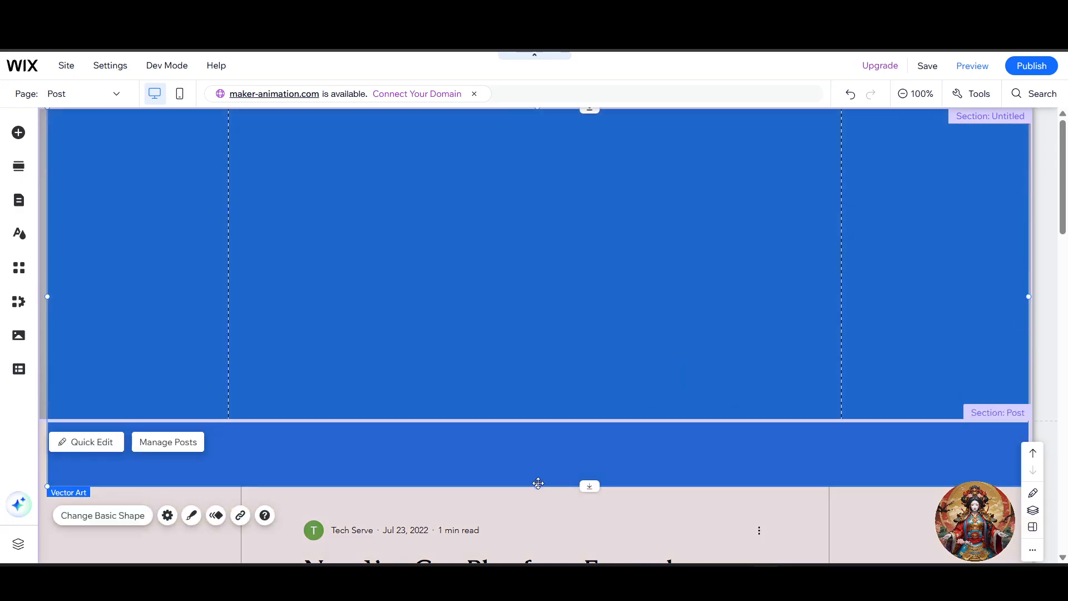
left_click_drag(543, 484, 554, 419)
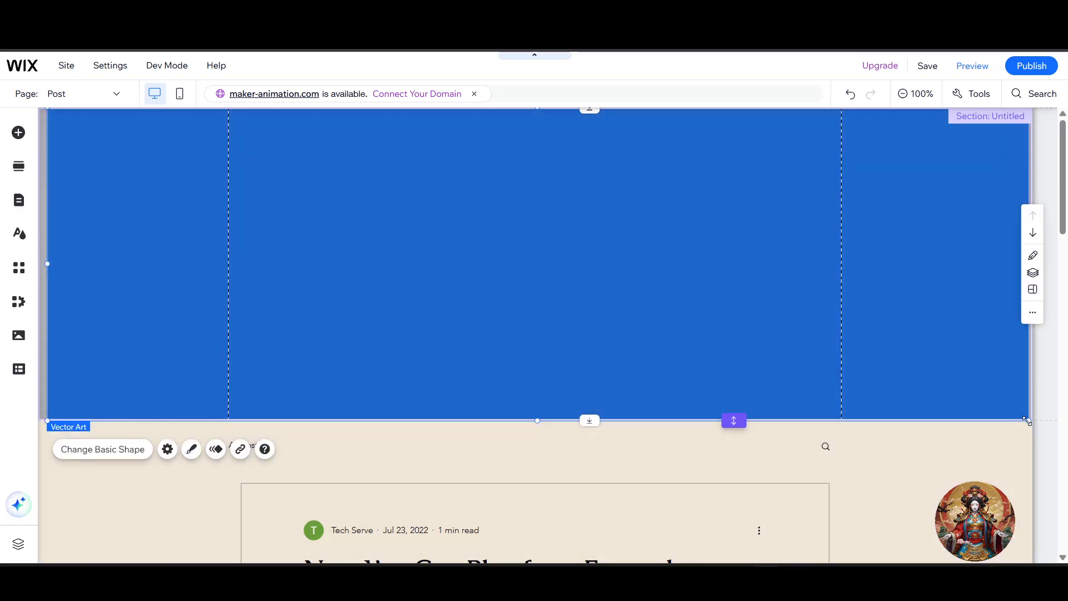
left_click(974, 308)
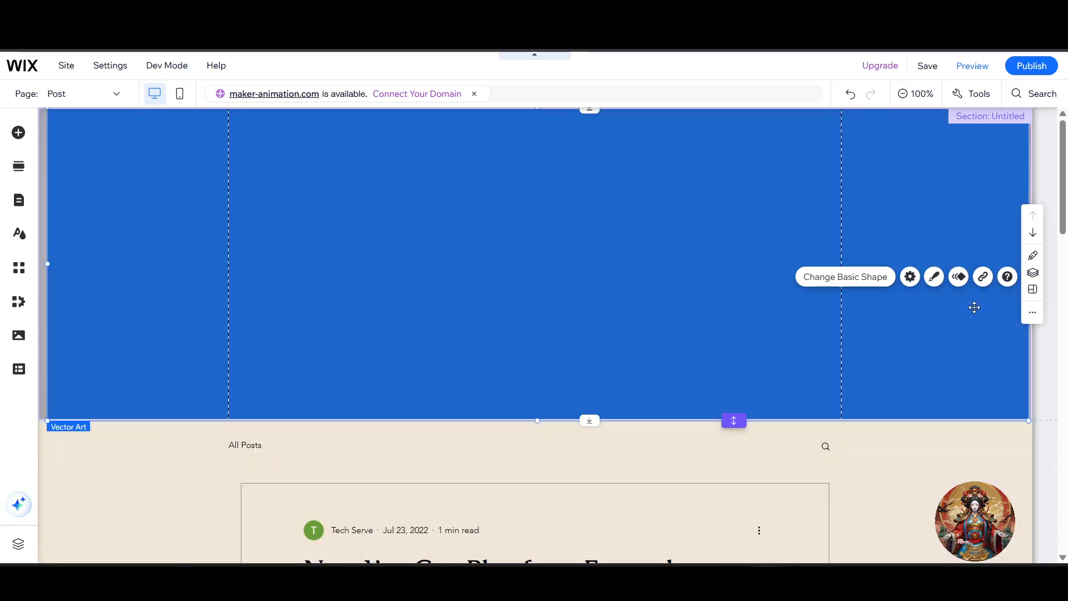
left_click(921, 223)
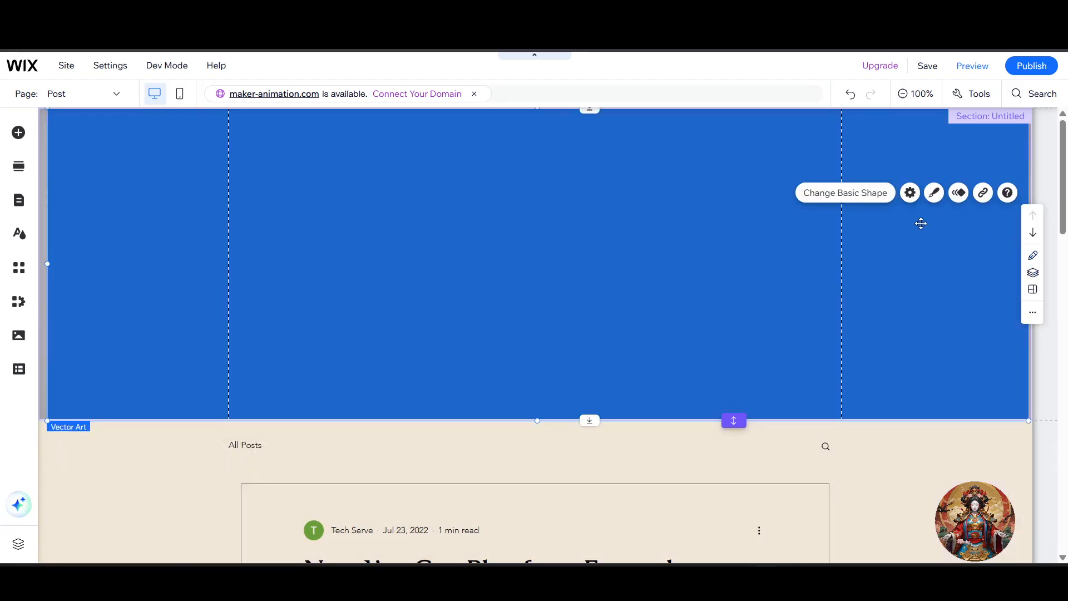
left_click(472, 274)
left_click(472, 315)
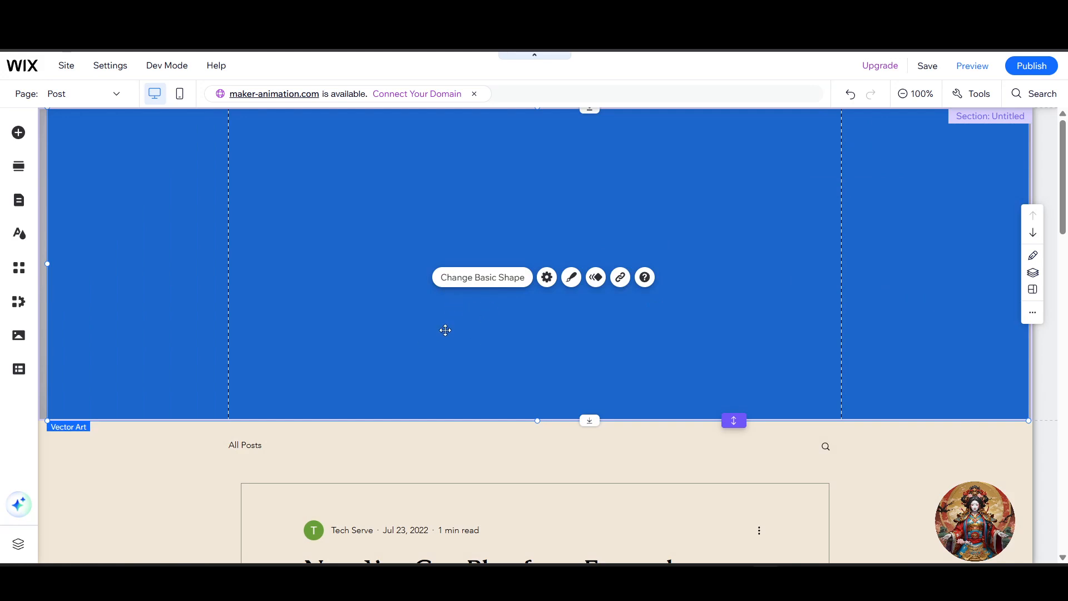
scroll(429, 362, "down", 1)
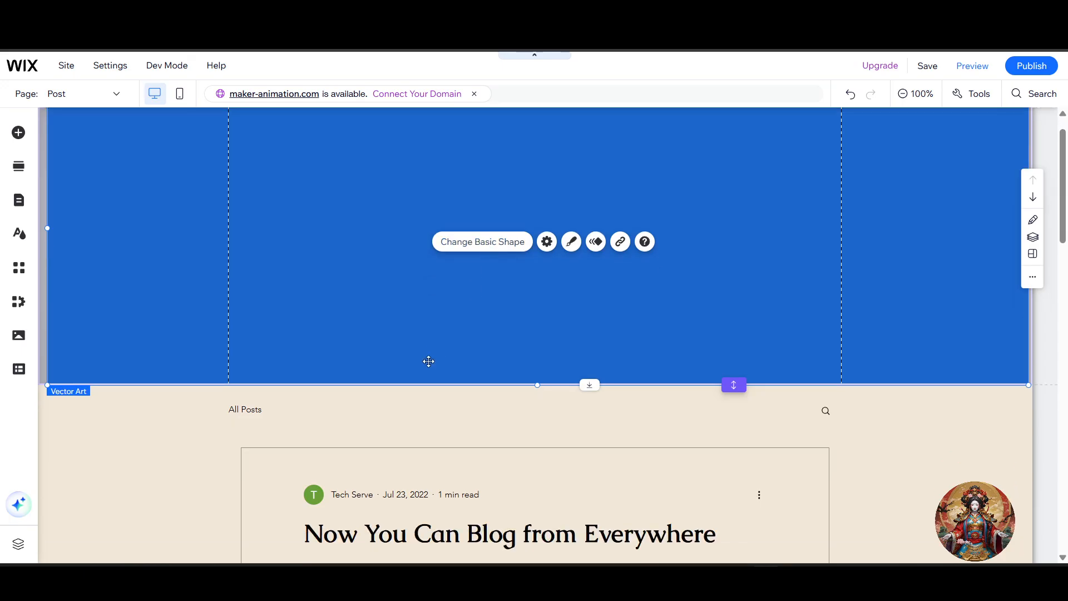
scroll(452, 358, "up", 1)
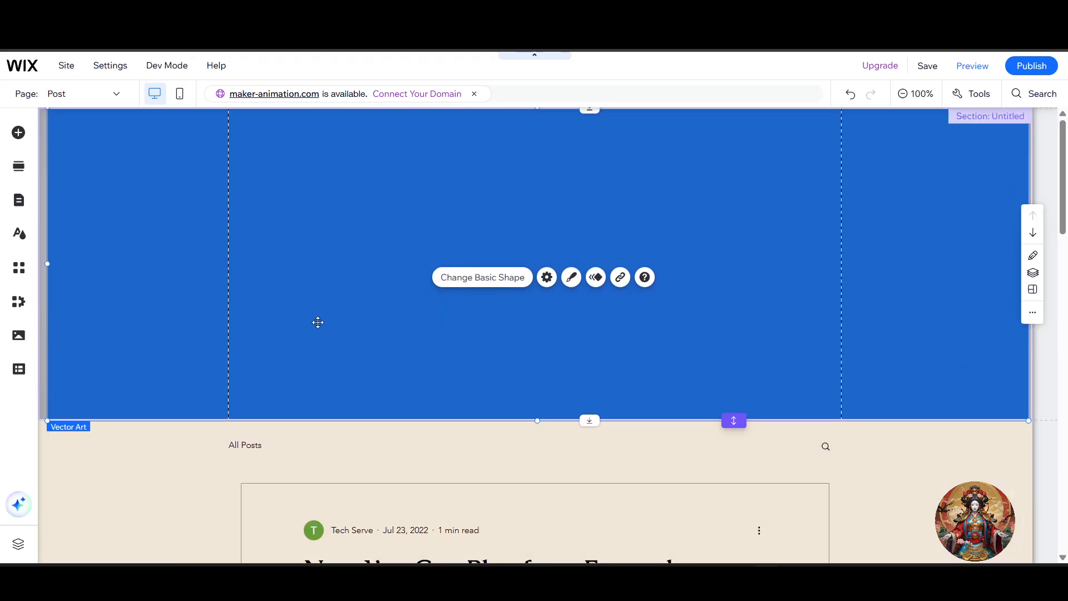
Delete the blue rectangle from the new section above the blog post.
left_click(954, 199)
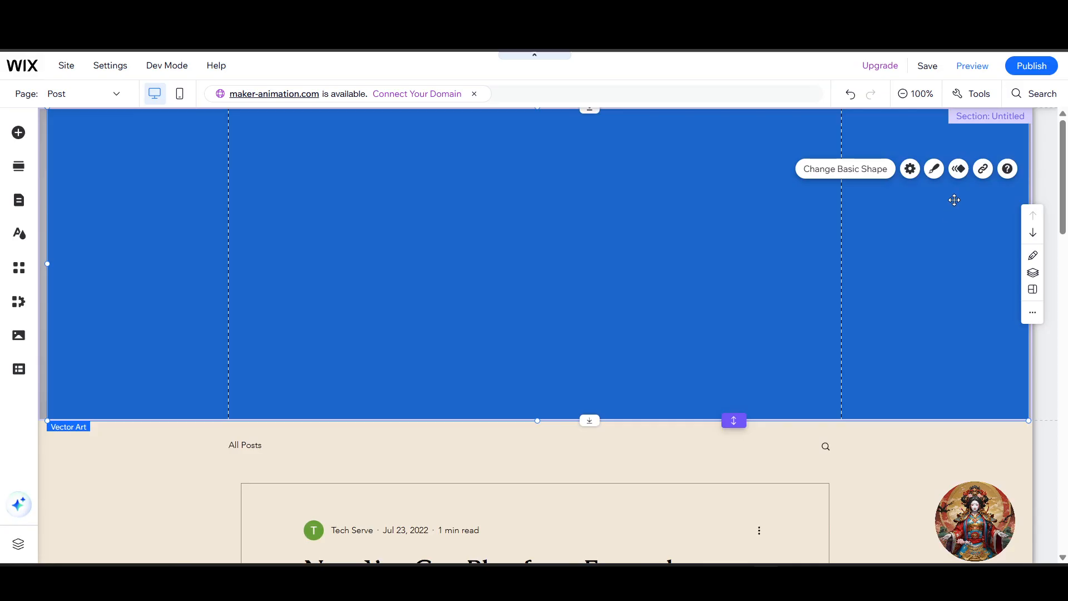
right_click(595, 201)
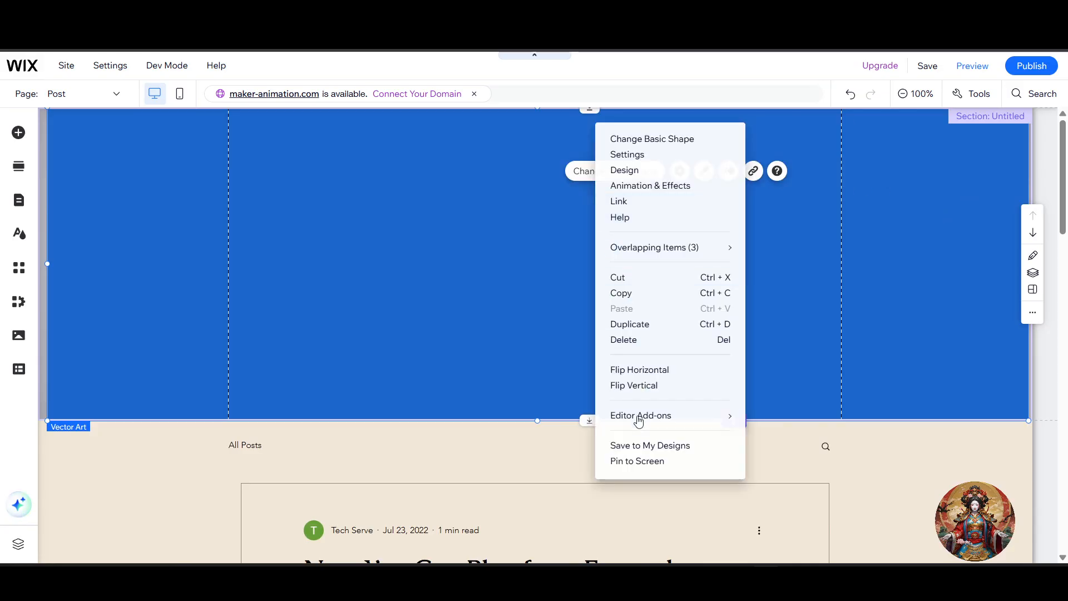
left_click(637, 338)
Add the free Wix image of the seated woman holding a cup to the empty section.
left_click(636, 271)
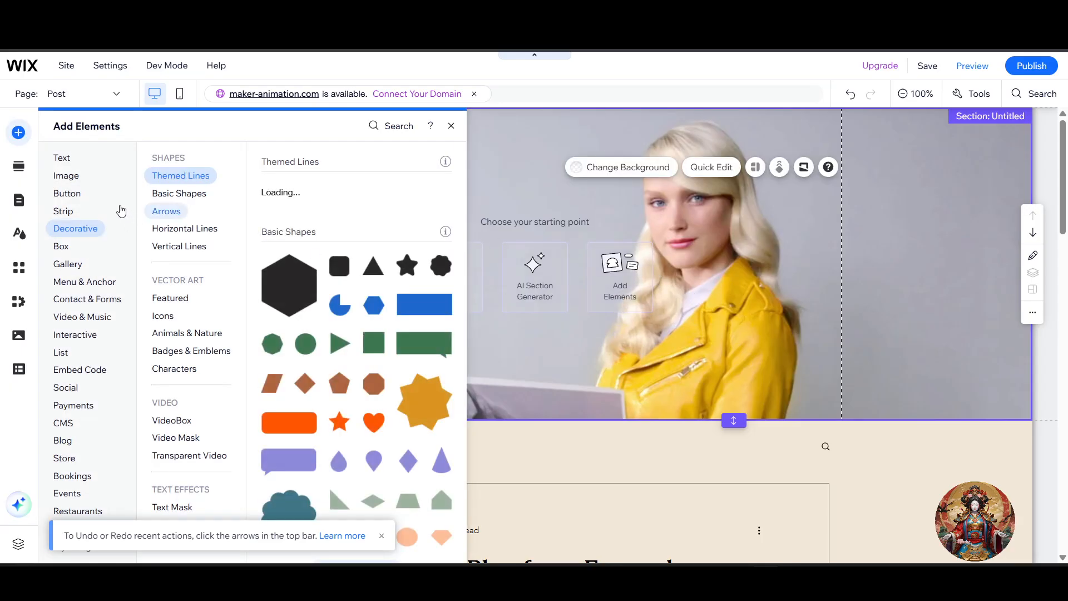
left_click(68, 176)
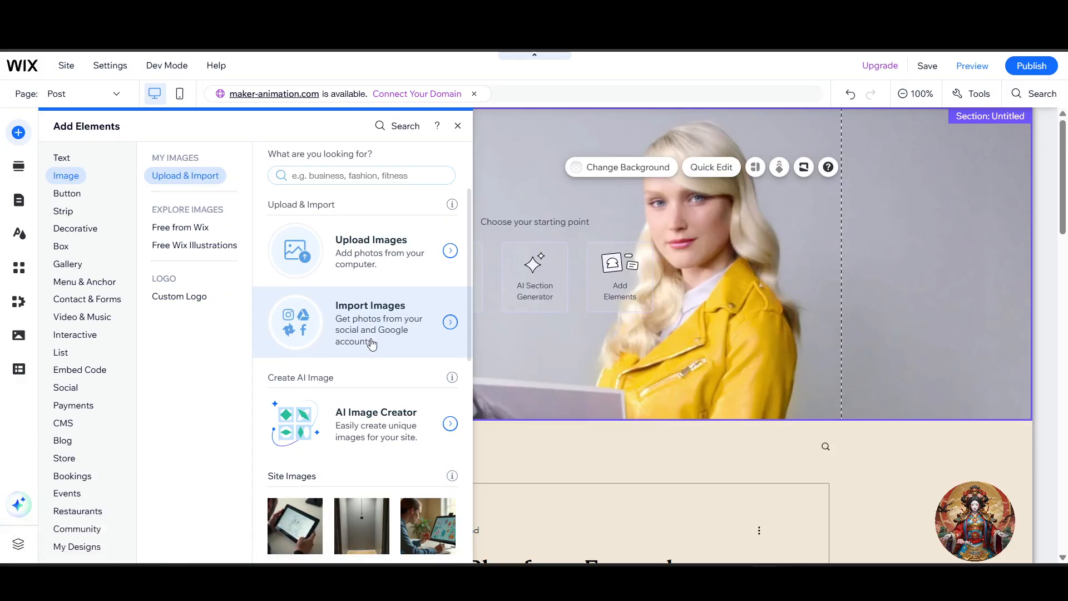
scroll(376, 338, "down", 4)
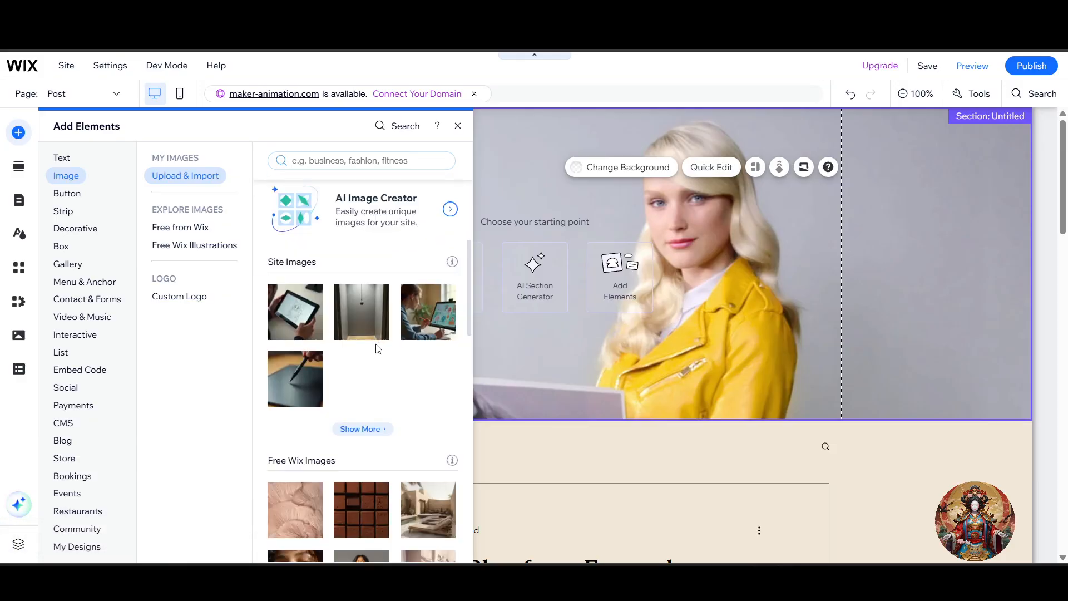
scroll(374, 384, "down", 3)
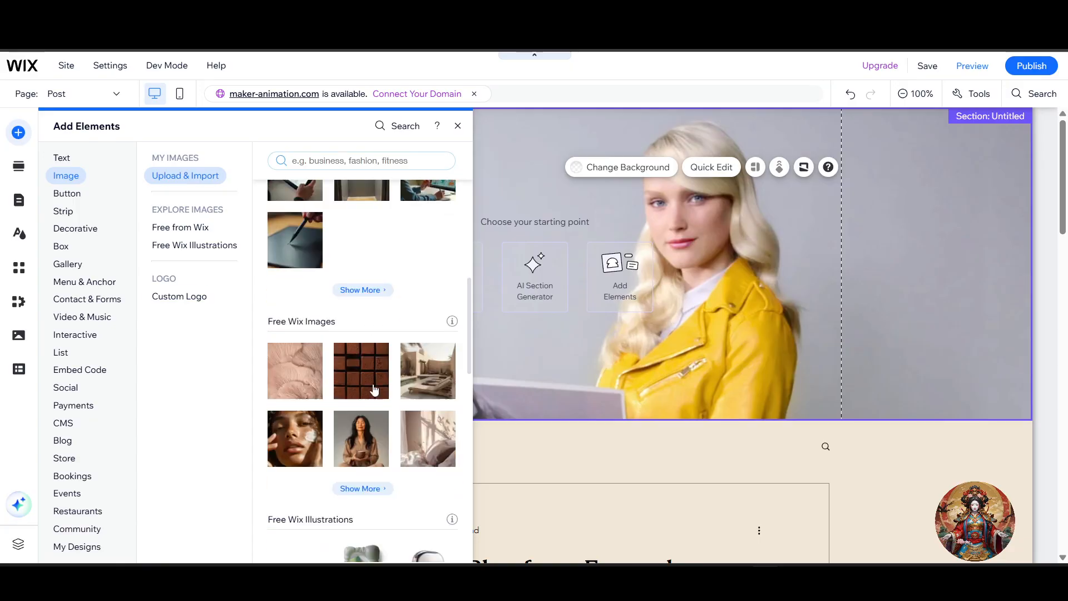
left_click(361, 438)
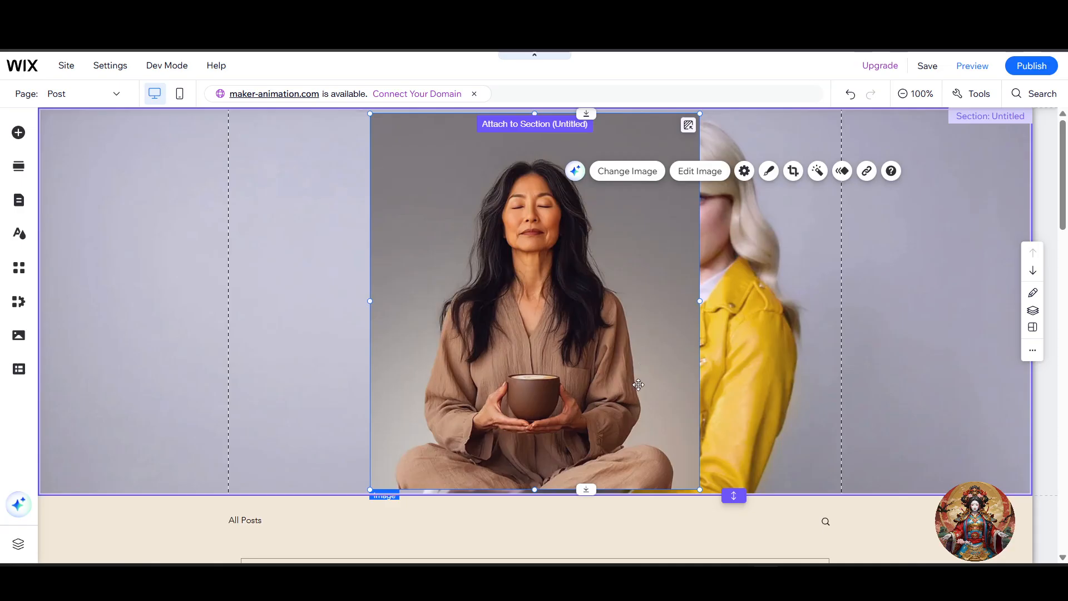
Widen the woman's image in both directions to span the section's full width.
left_click_drag(702, 304, 1034, 278)
left_click(397, 310)
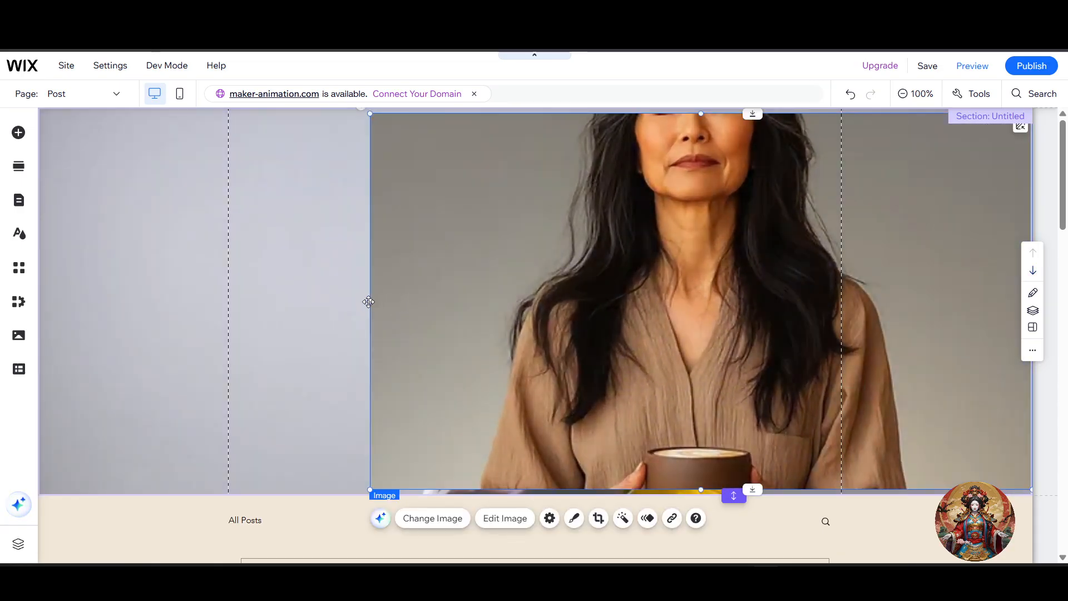
left_click_drag(369, 301, 17, 300)
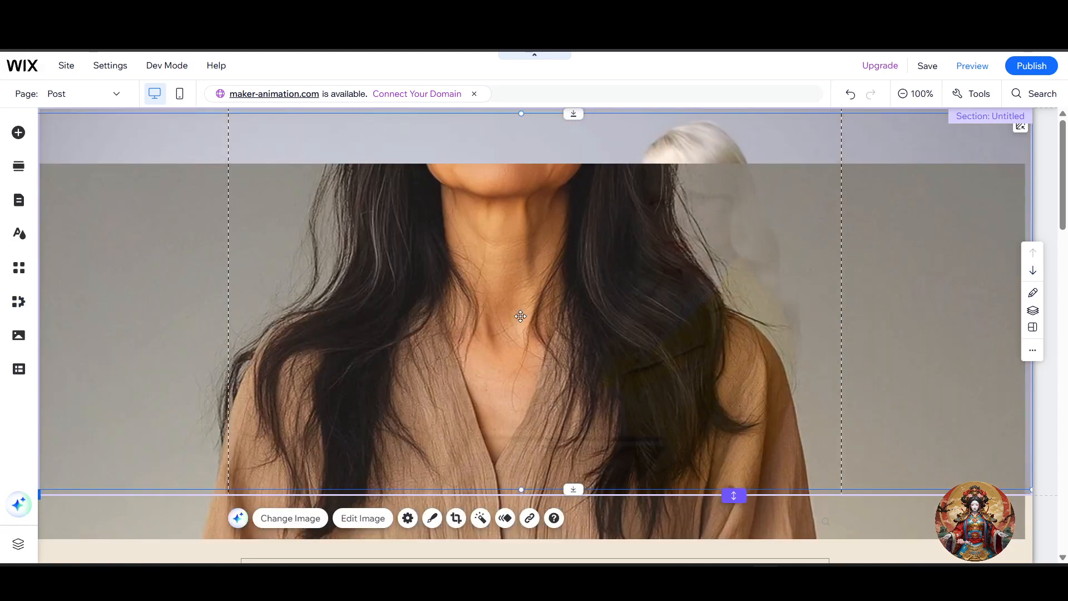
Reposition the image and adjust its upper and lower edges to match the section's height.
left_click_drag(521, 316, 515, 372)
left_click_drag(509, 219, 524, 106)
scroll(607, 337, "down", 3)
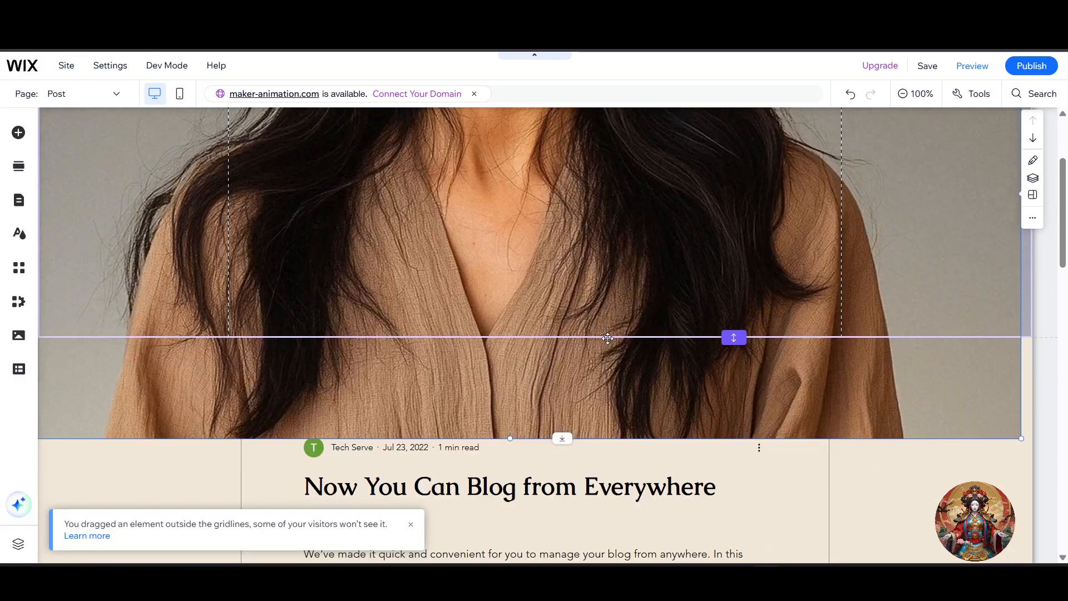
scroll(608, 337, "down", 1)
left_click(511, 392)
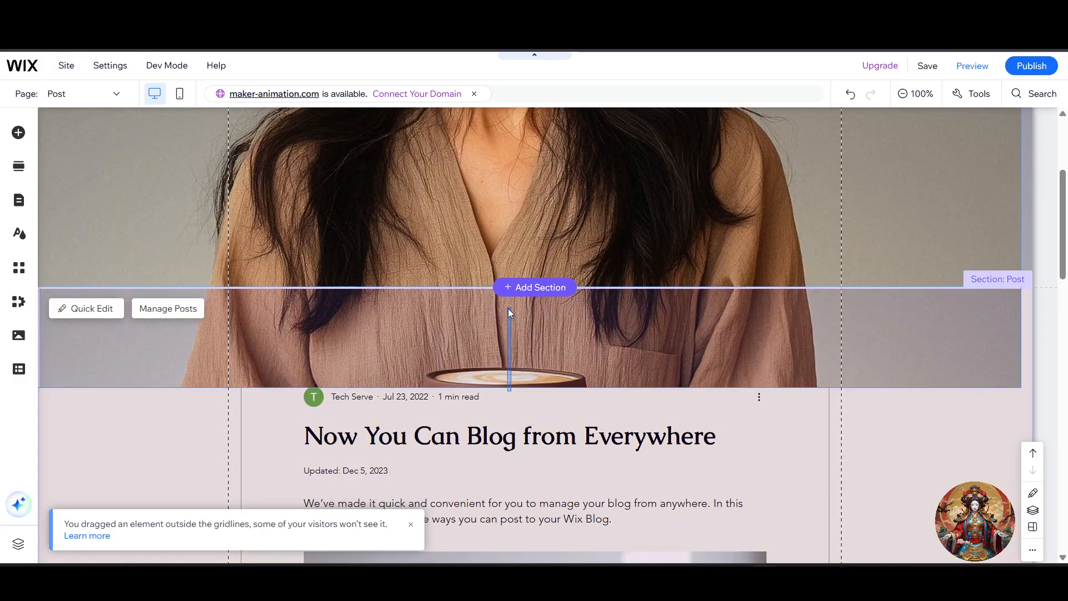
left_click(504, 356)
left_click_drag(510, 389, 512, 286)
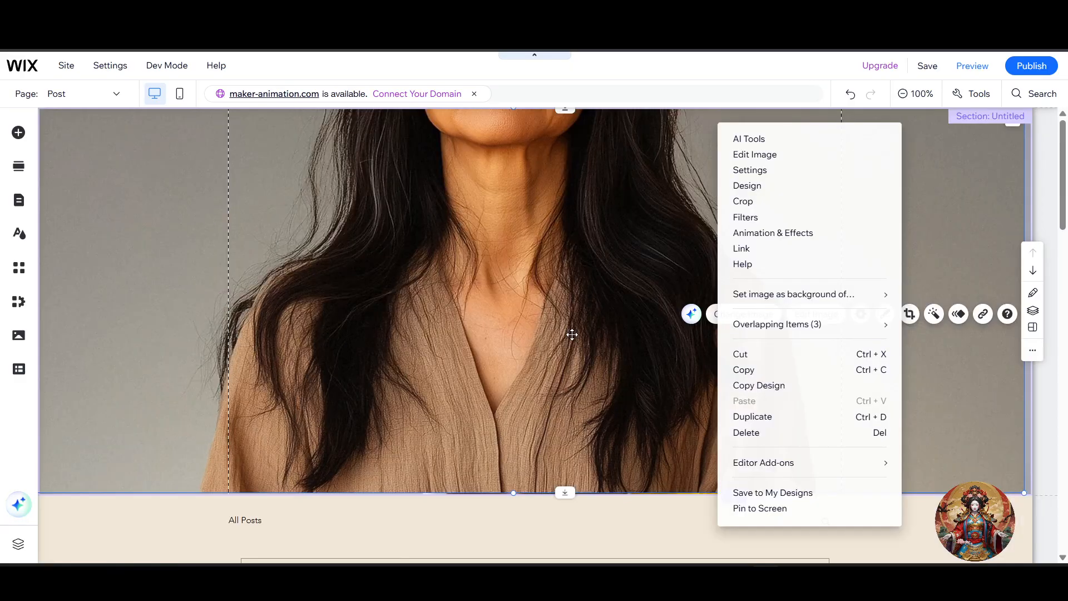
Delete the woman's image from the section.
left_click(572, 335)
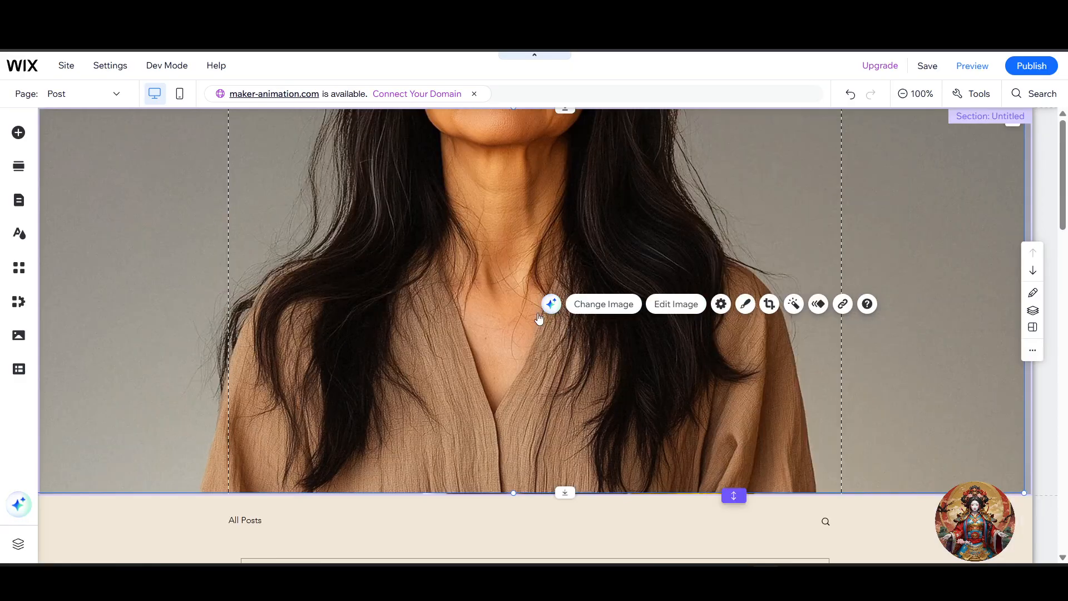
right_click(456, 284)
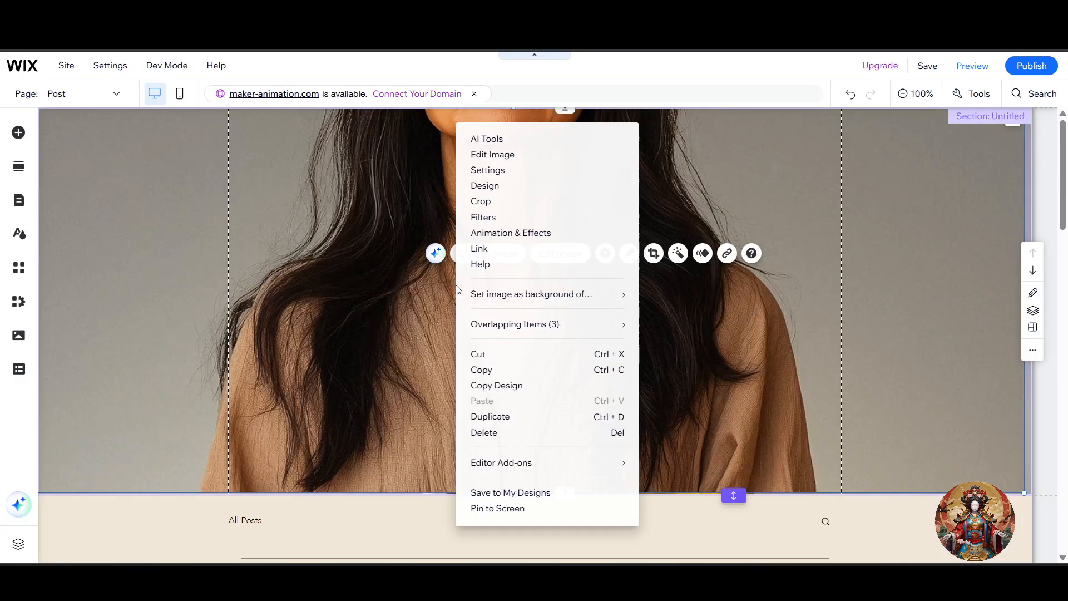
left_click(488, 438)
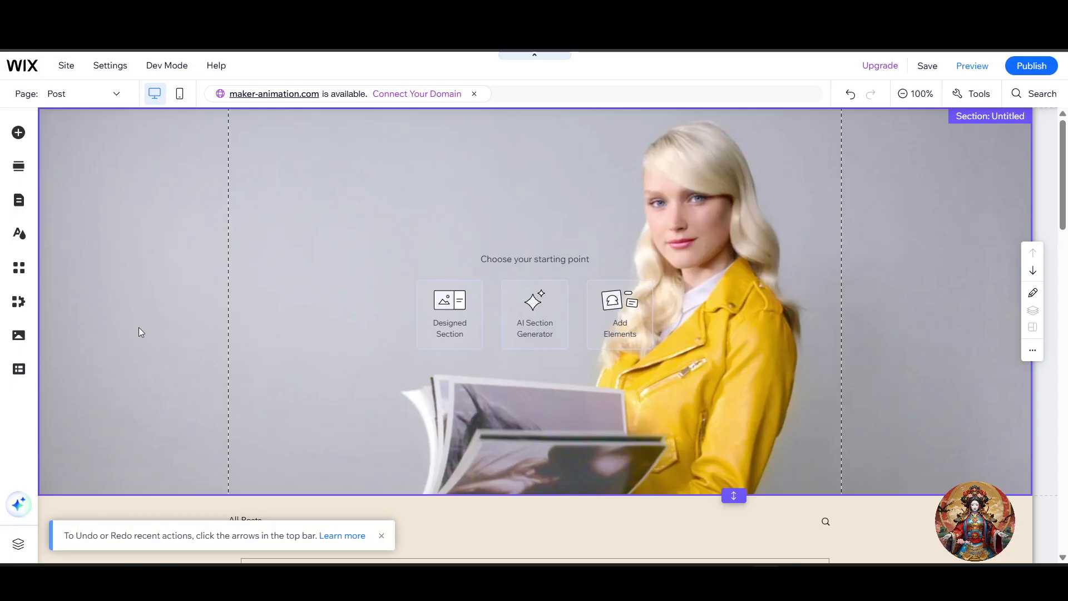
Browse the Featured, Services, Contact, Welcome, Team and Testimonials strip designs for the empty section.
left_click(593, 325)
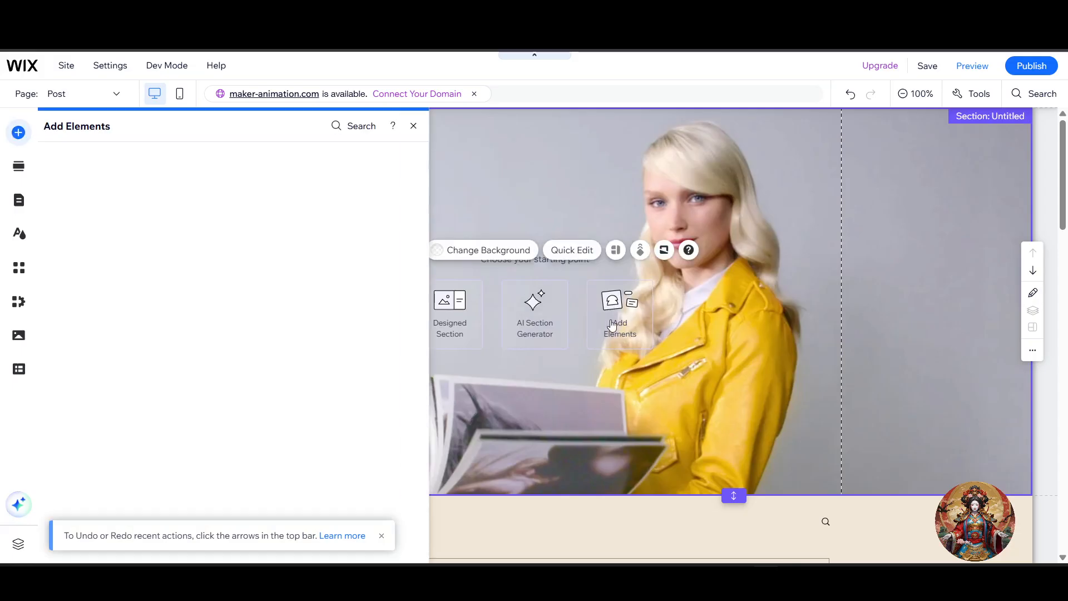
left_click(71, 226)
left_click(67, 212)
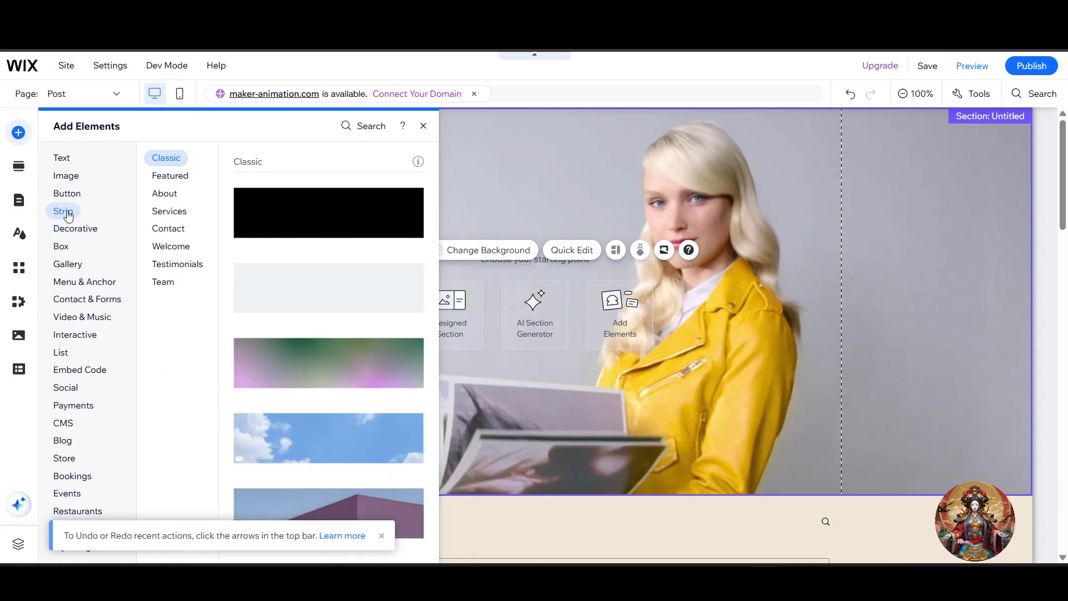
left_click(183, 175)
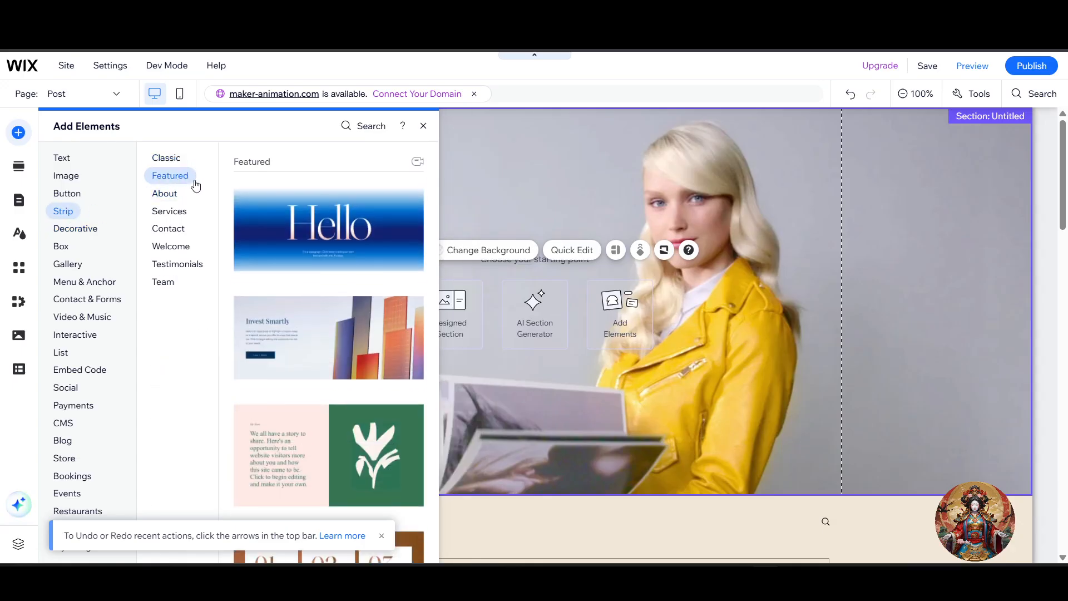
left_click(174, 214)
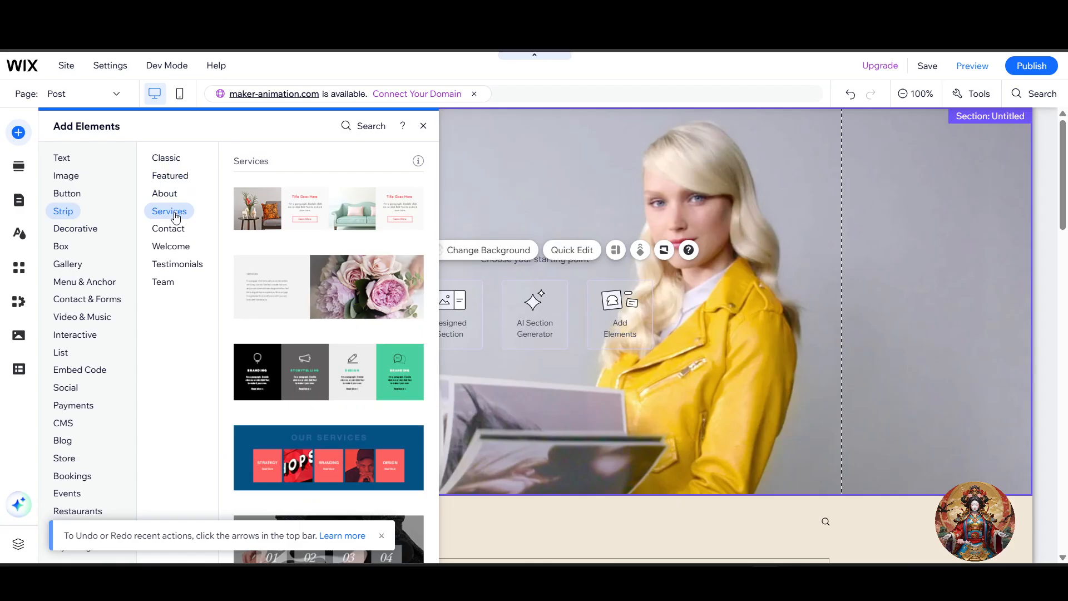
left_click(179, 231)
left_click(181, 248)
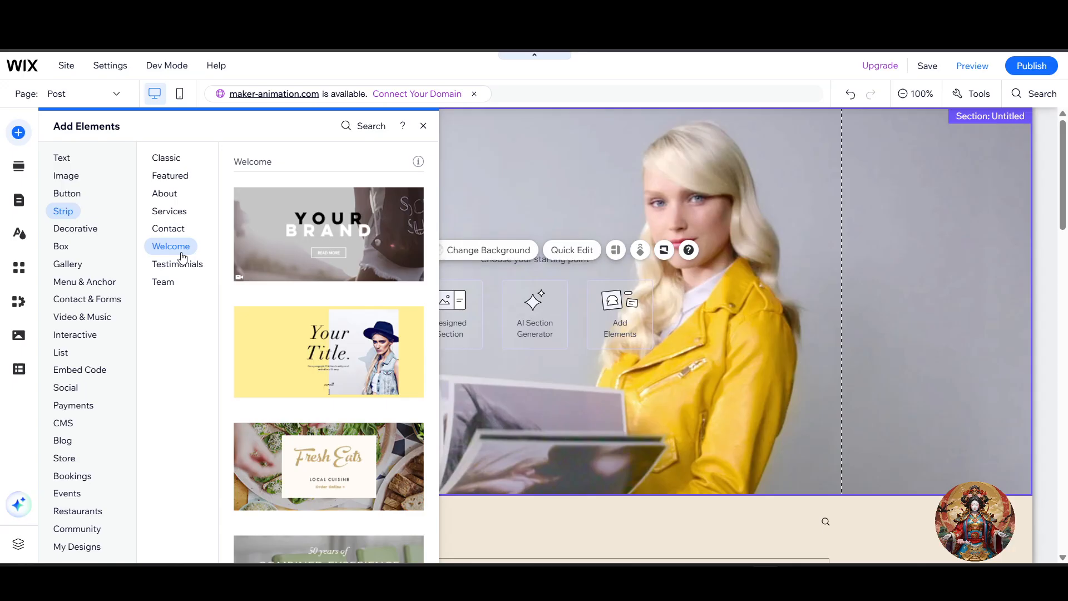
left_click(169, 284)
left_click(174, 266)
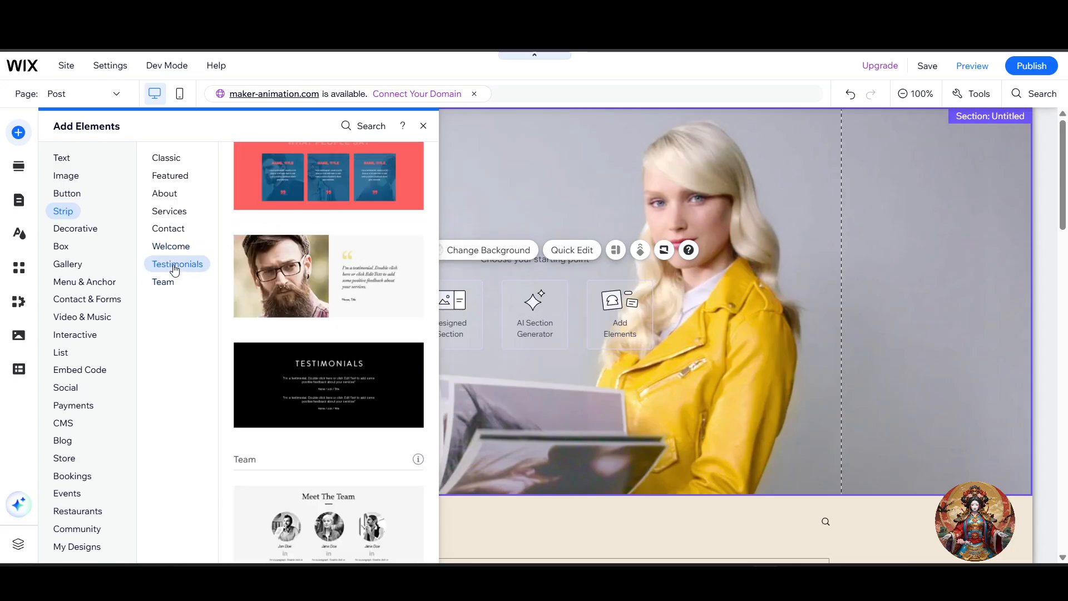
Add the Classic strip with the blue sky and clouds to the section.
left_click(171, 159)
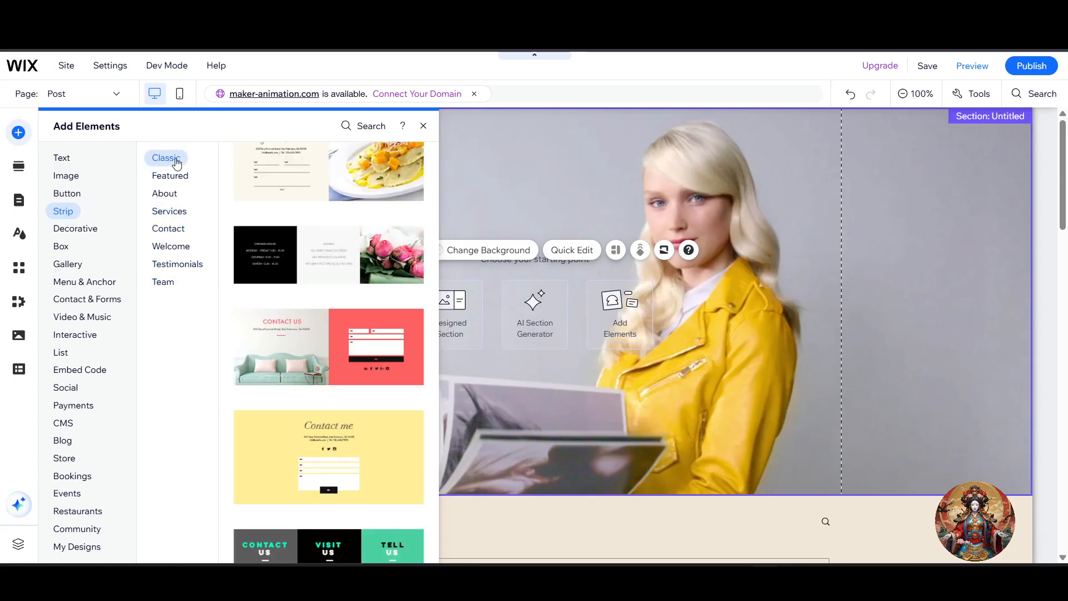
scroll(323, 313, "down", 4)
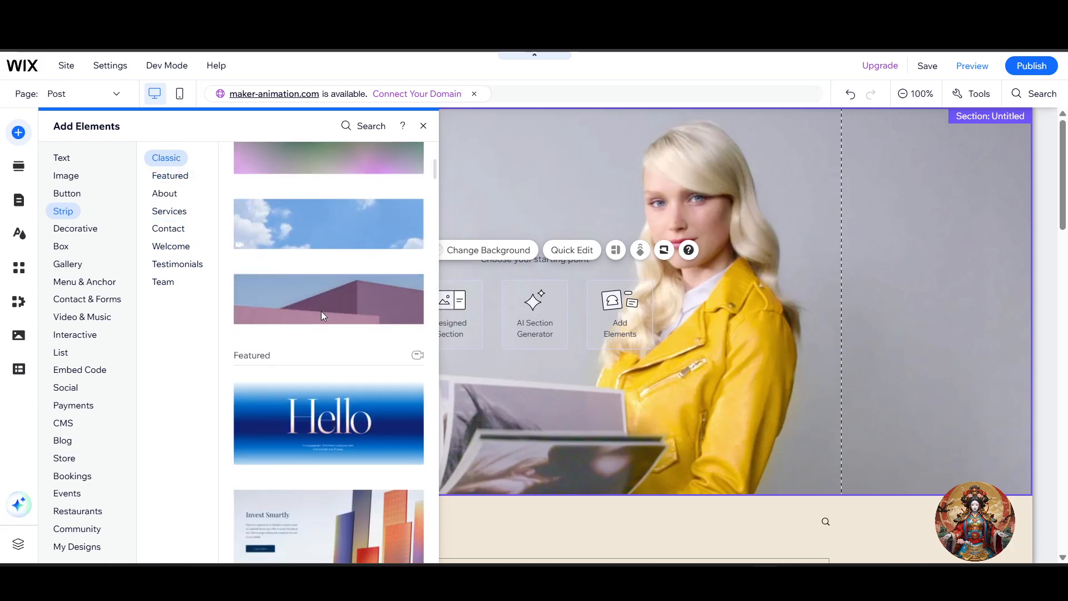
scroll(322, 320, "down", 4)
scroll(325, 325, "up", 3)
scroll(325, 325, "up", 4)
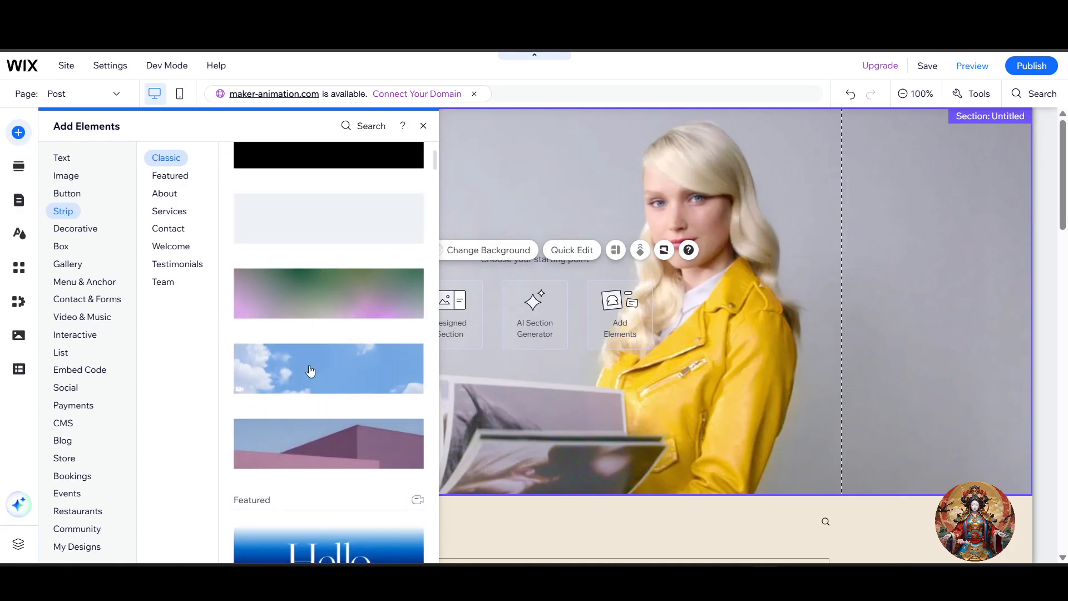
left_click(258, 377)
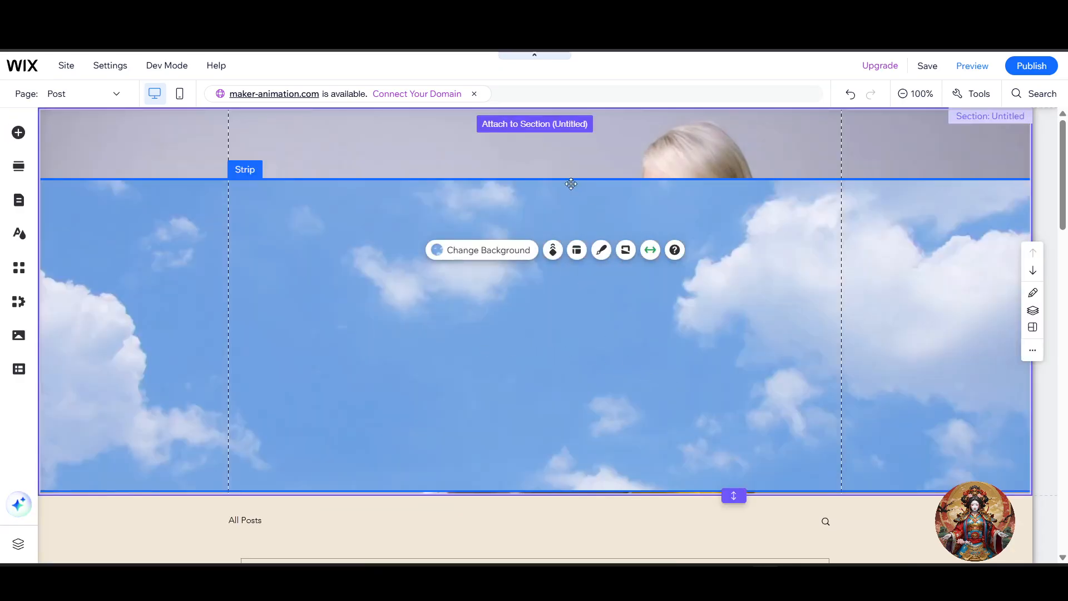
Move the sky strip to the section's upper edge, shorten it slightly and shrink the section to the strip's height.
left_click_drag(570, 184, 544, 105)
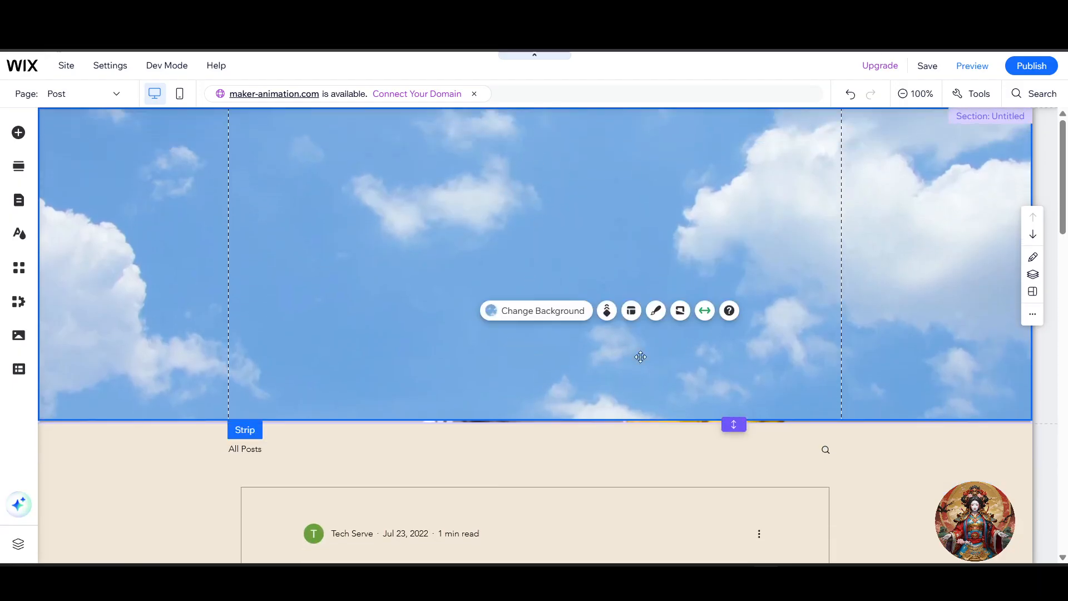
left_click_drag(468, 419, 469, 409)
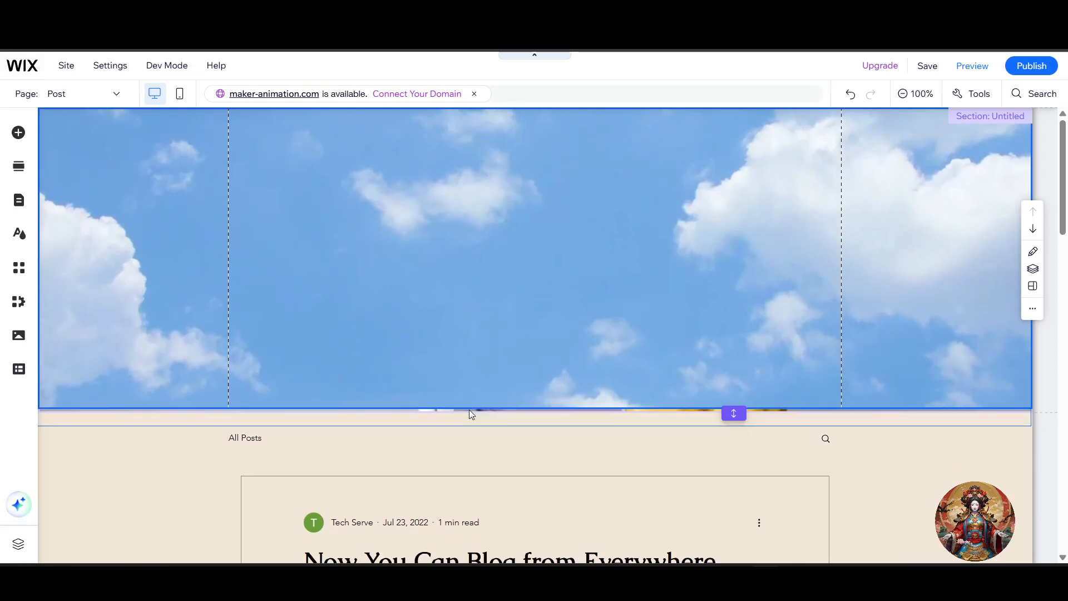
left_click_drag(728, 412, 729, 403)
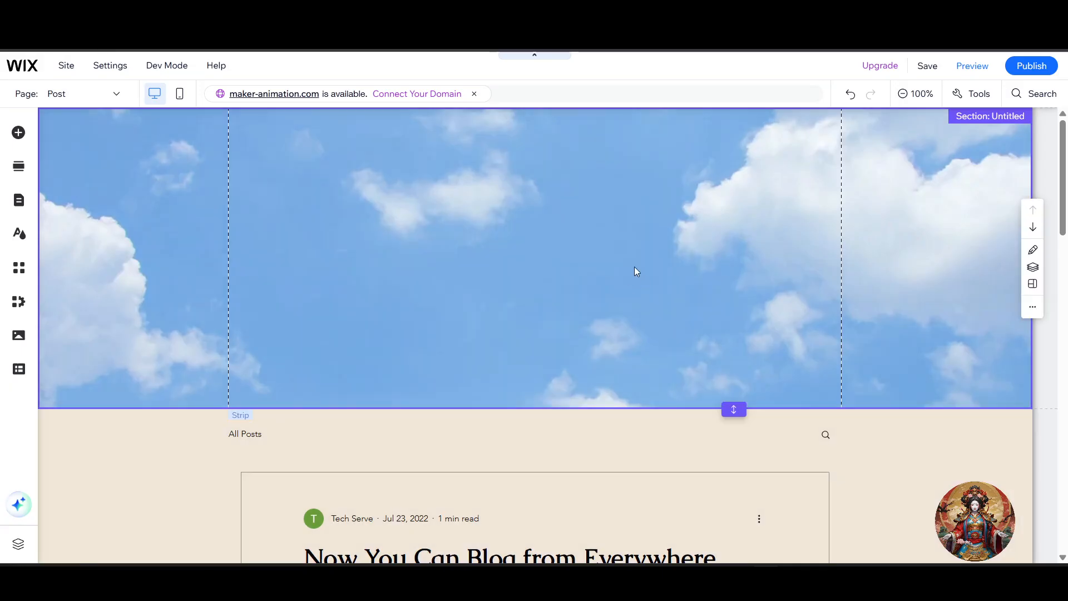
Replace the strip's sky background with a 90° linear green-to-peach gradient and add an intermediate colour stop.
left_click(635, 266)
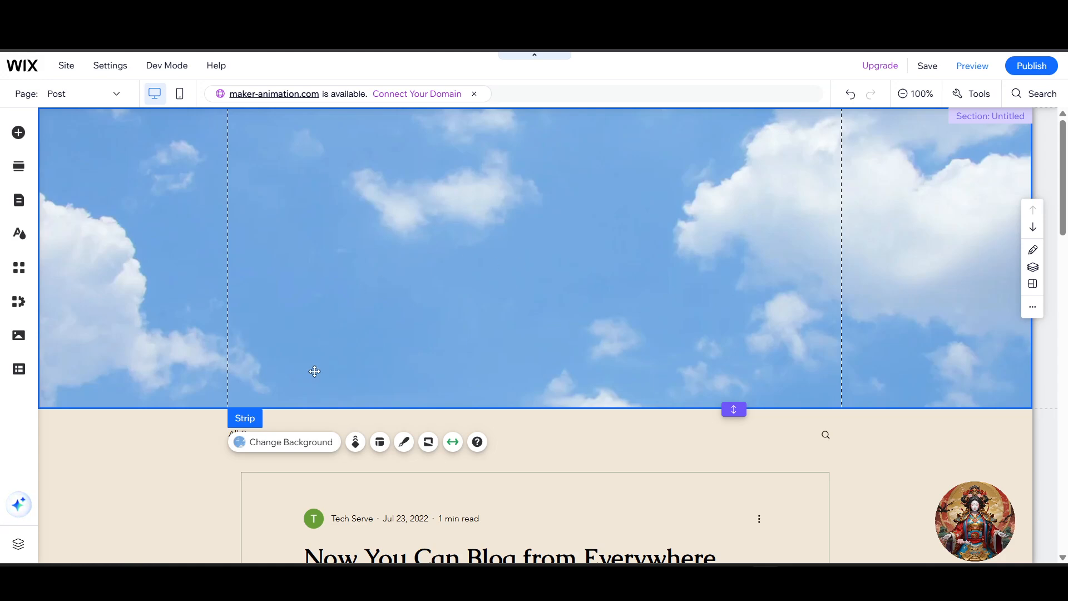
left_click(283, 443)
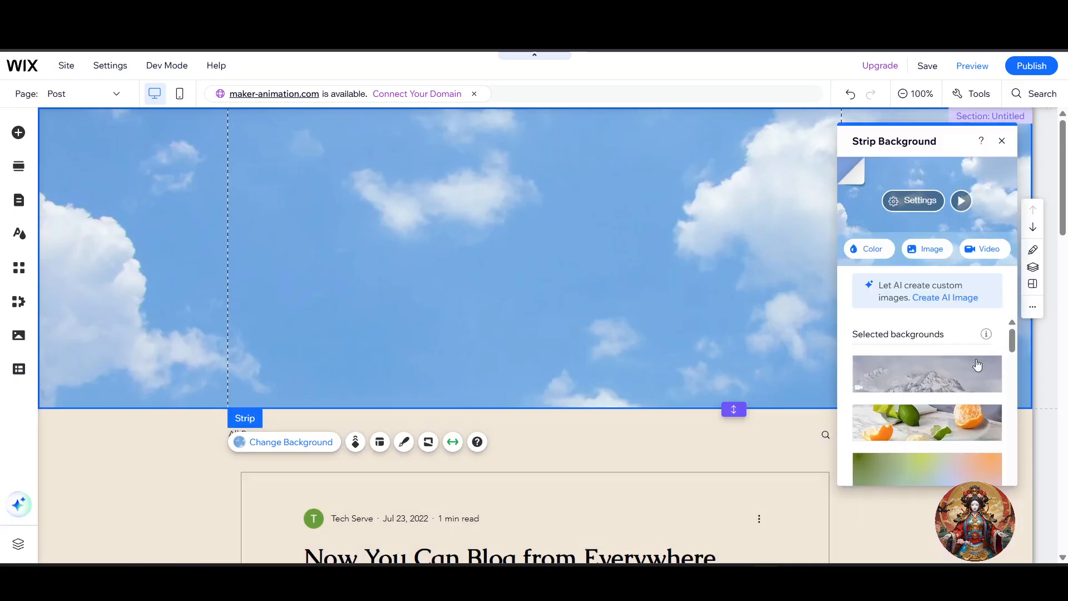
left_click(875, 247)
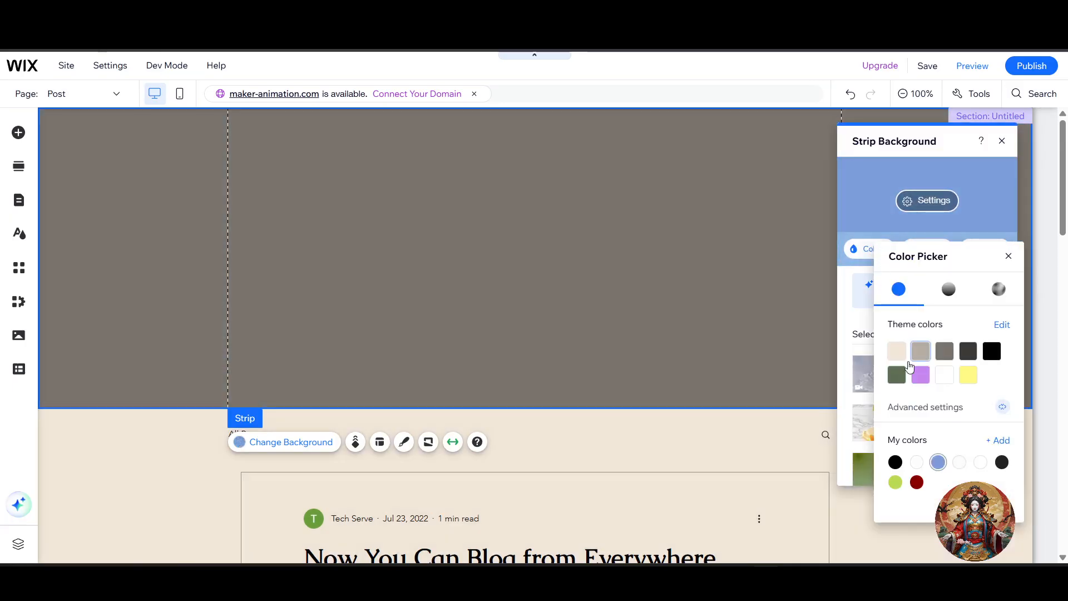
left_click(921, 351)
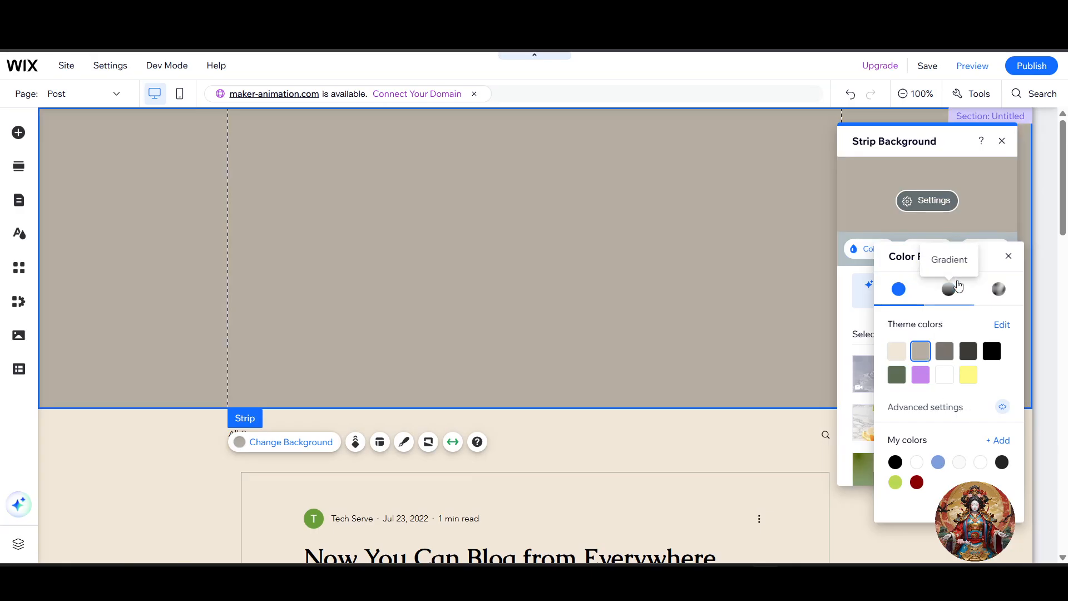
left_click(948, 289)
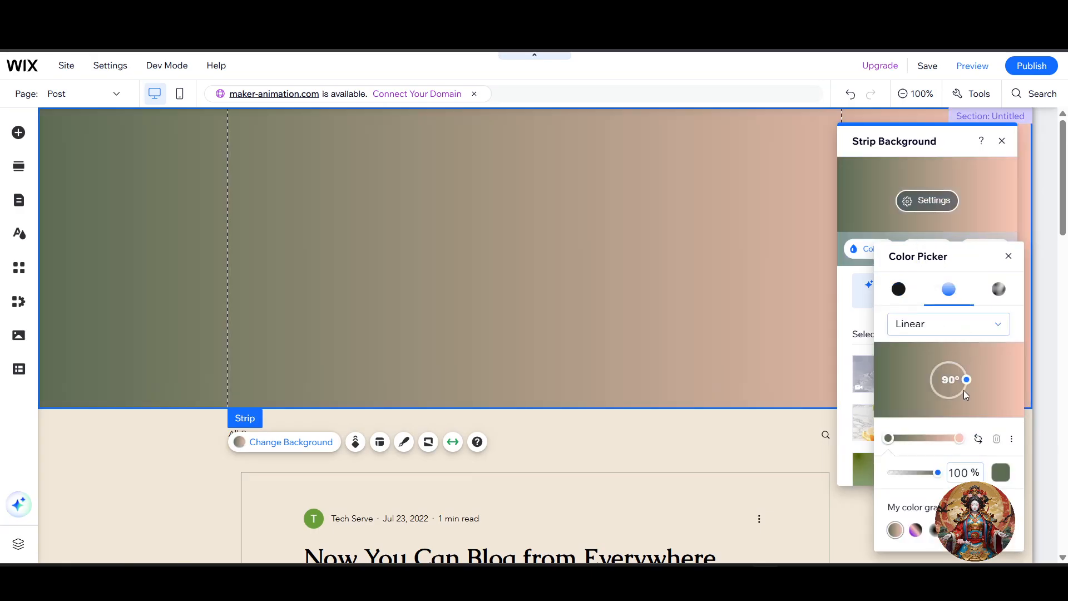
left_click(918, 439)
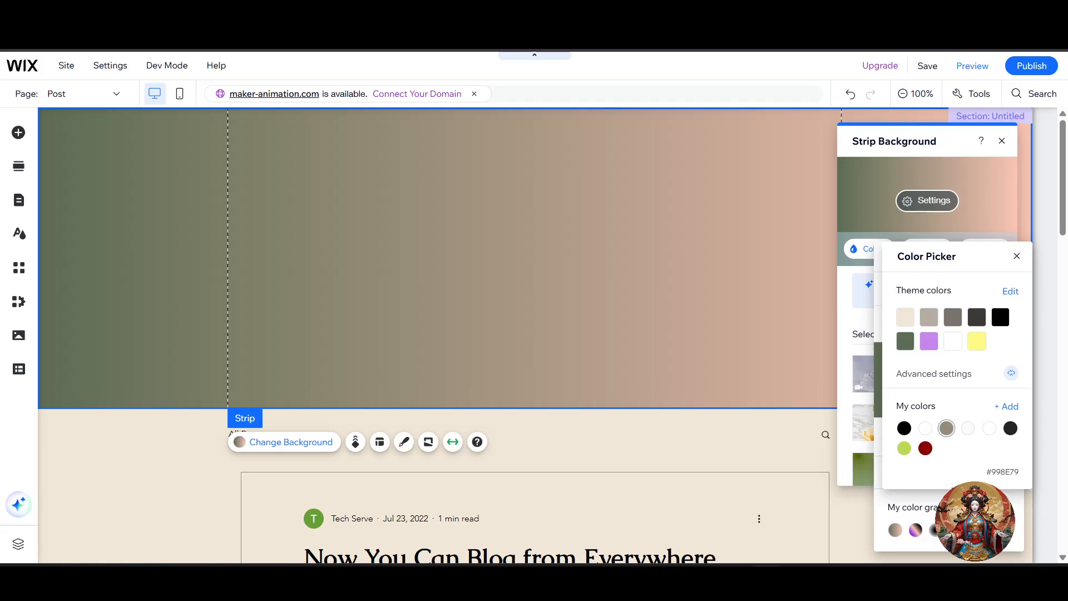
left_click(890, 245)
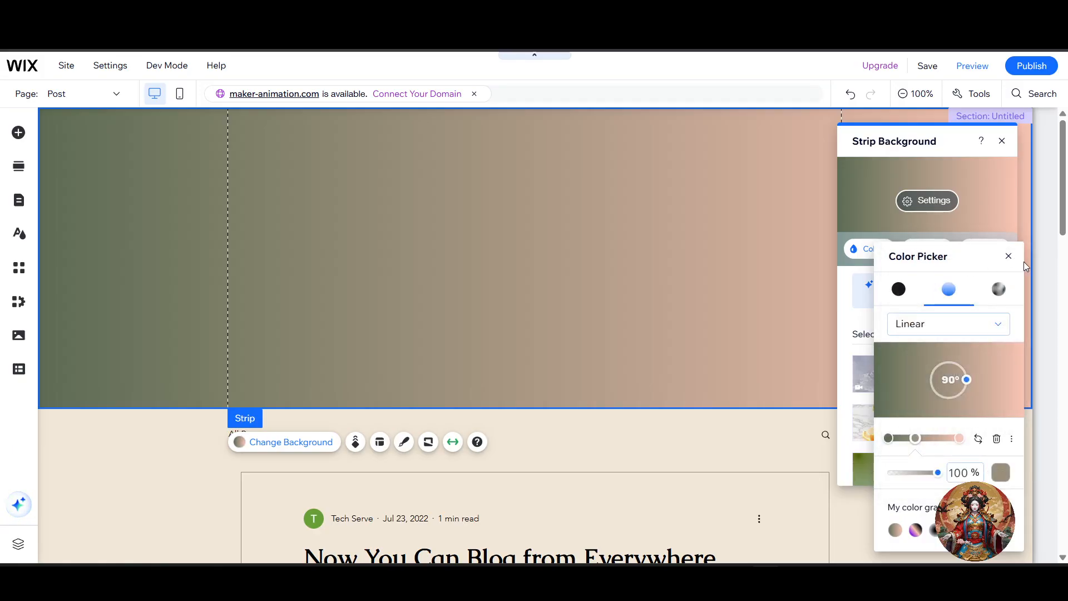
Replace the strip's gradient background with the Media from Wix photo of the man in glasses beside a laptop.
left_click(1009, 257)
left_click(935, 248)
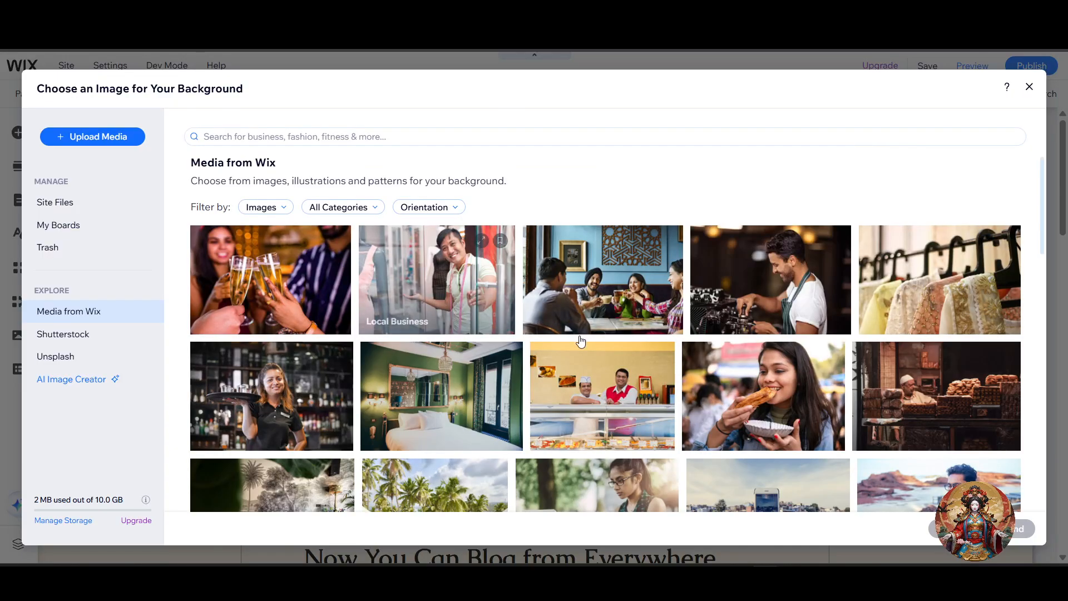
scroll(723, 340, "down", 4)
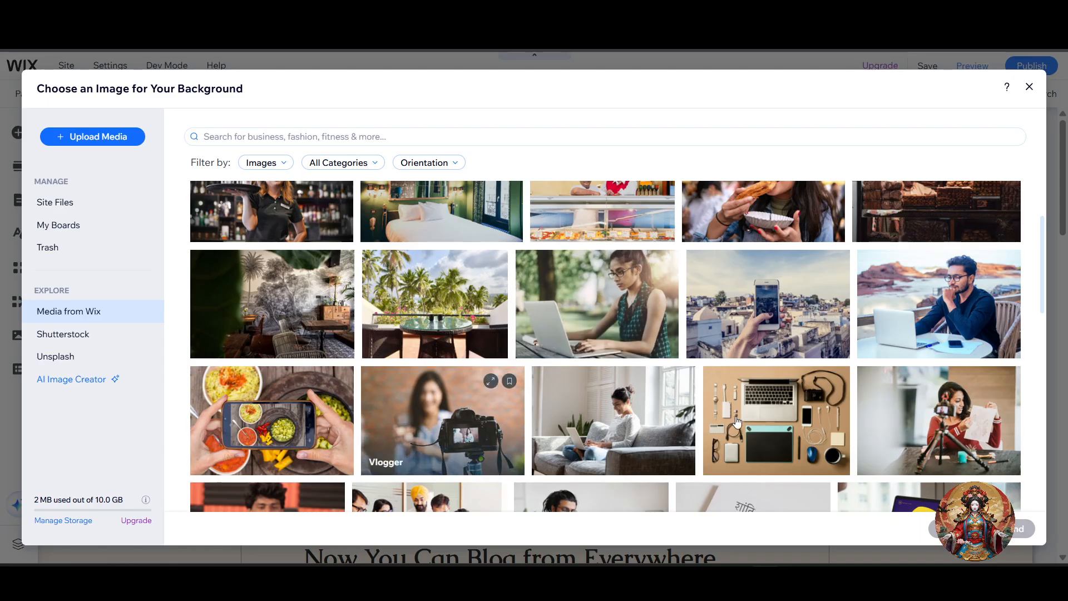
left_click(939, 303)
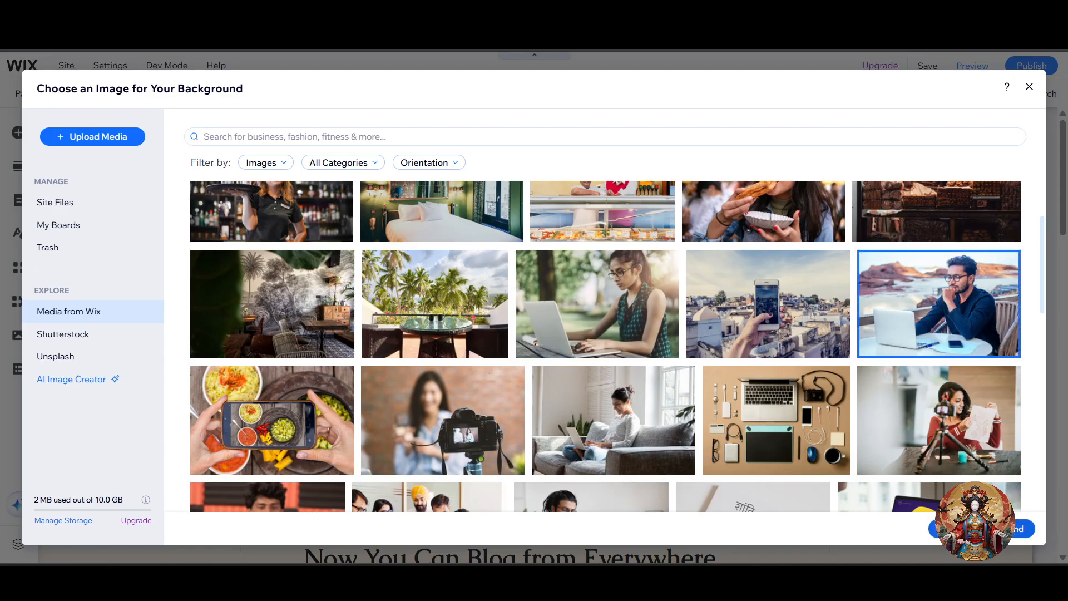
left_click(977, 528)
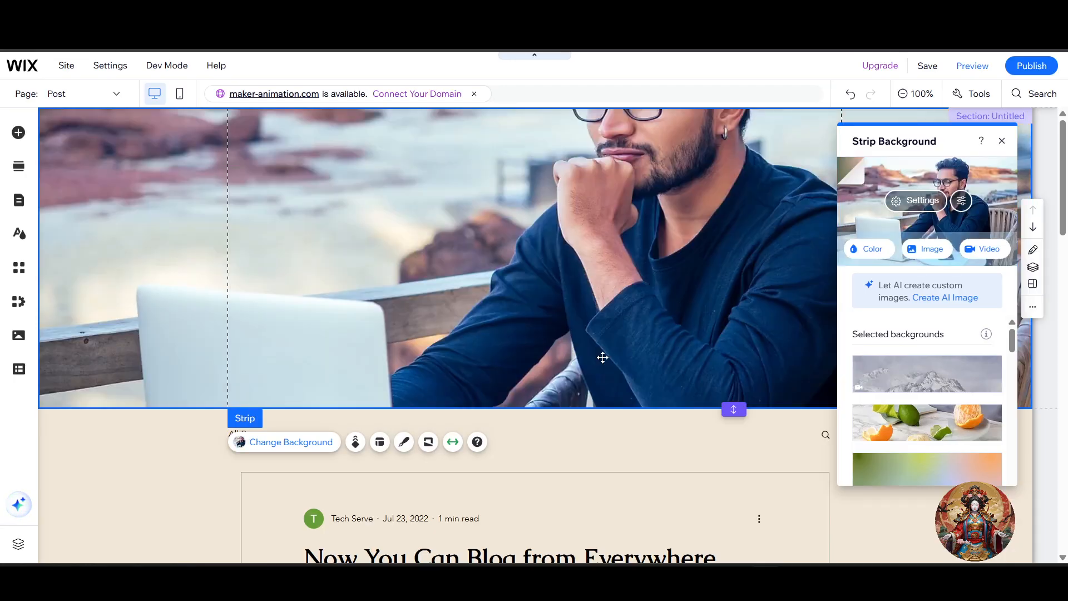
left_click(162, 464)
left_click(784, 238)
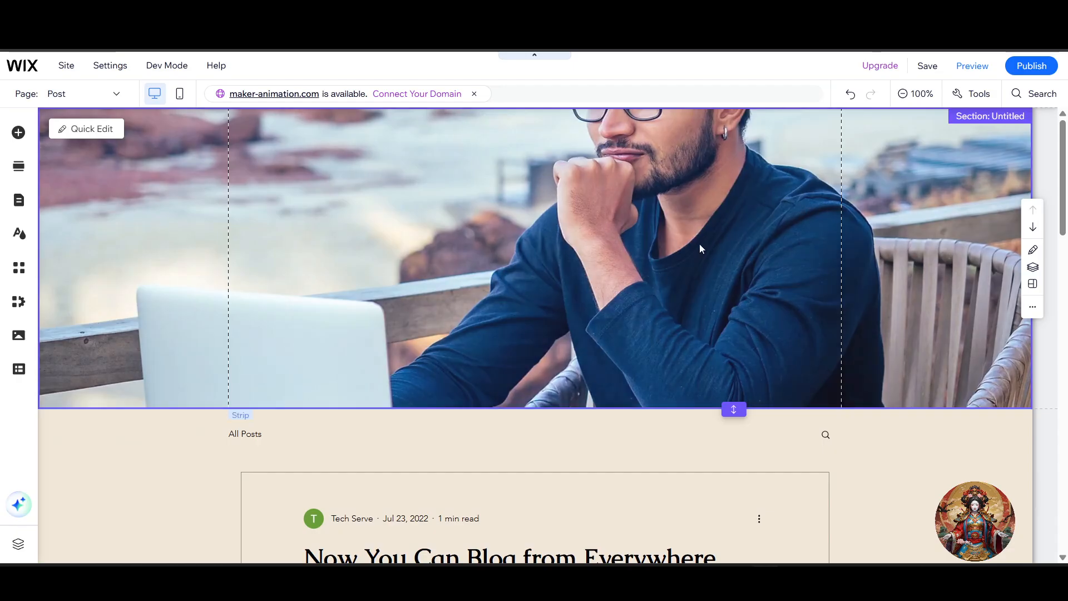
right_click(769, 221)
left_click(659, 222)
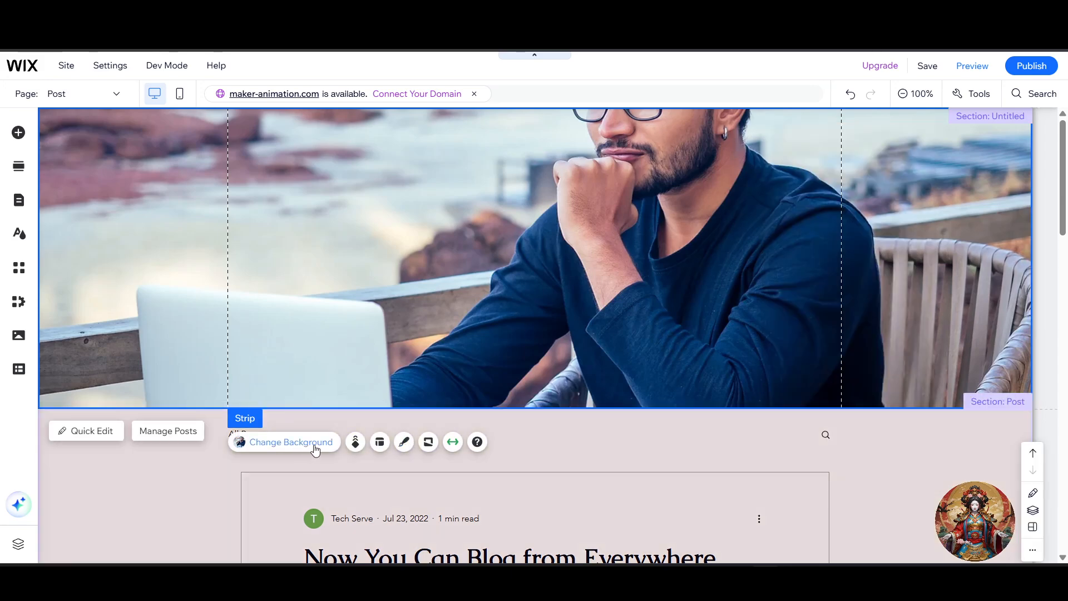
left_click(317, 448)
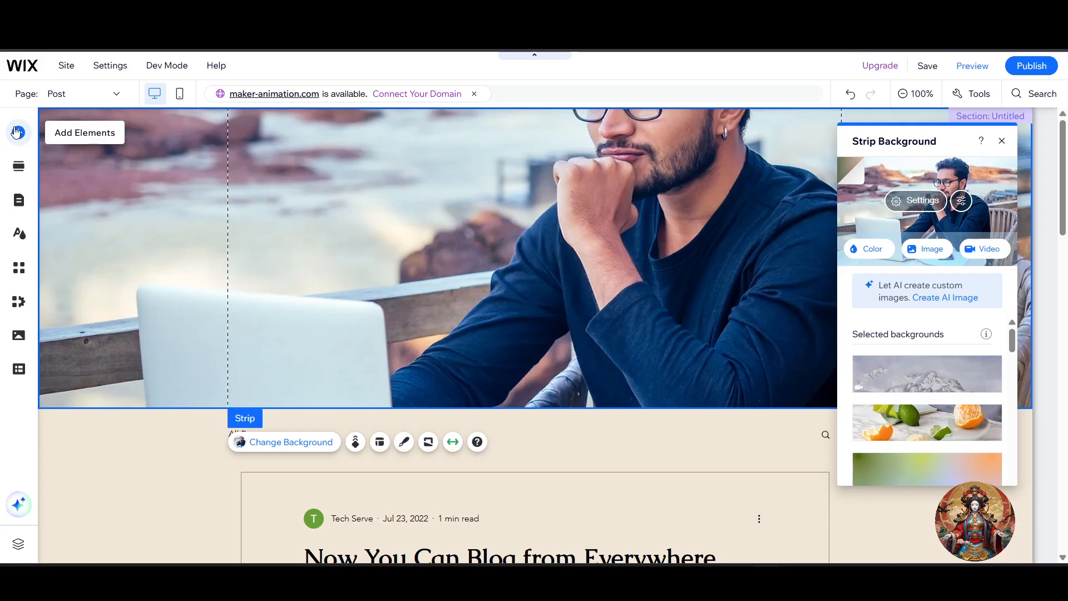
Add a Heading 1 text in the upper part of the strip reading "This just for tutorial".
left_click(17, 132)
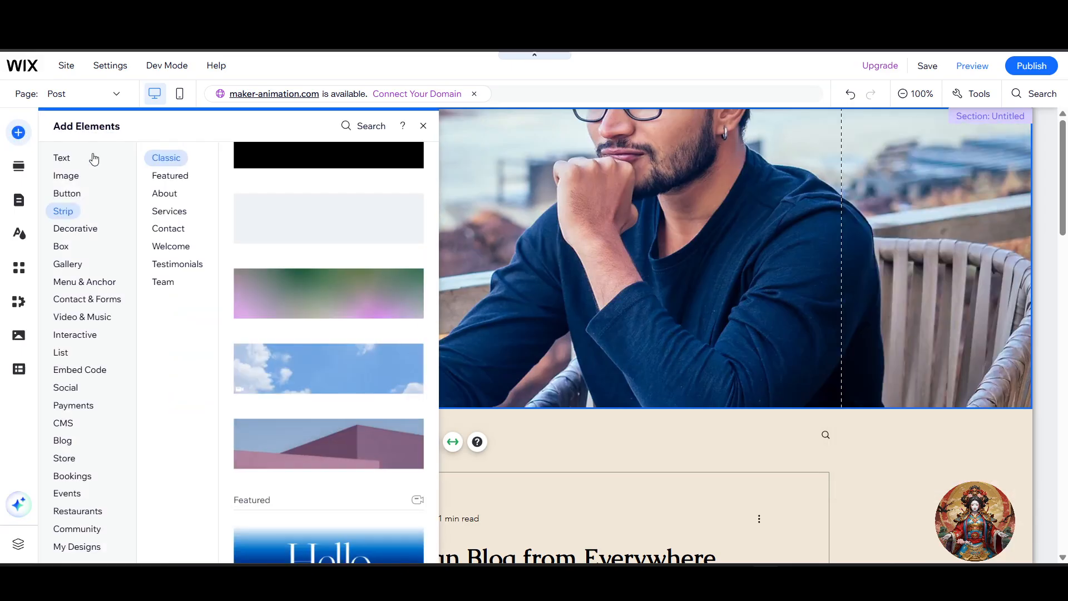
left_click(57, 159)
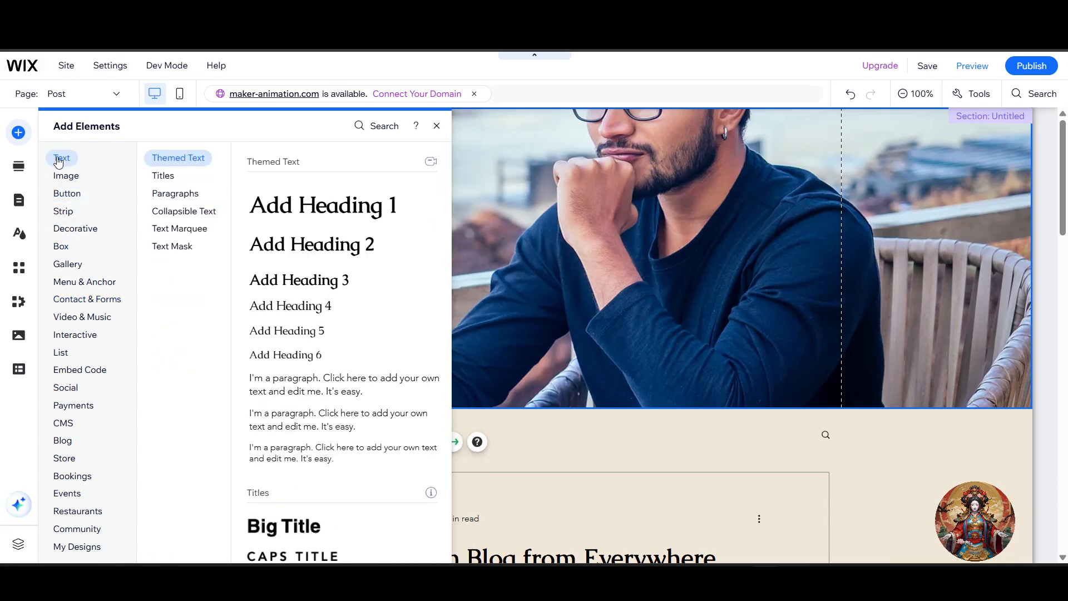
left_click(295, 206)
left_click_drag(538, 268, 541, 212)
double_click(548, 210)
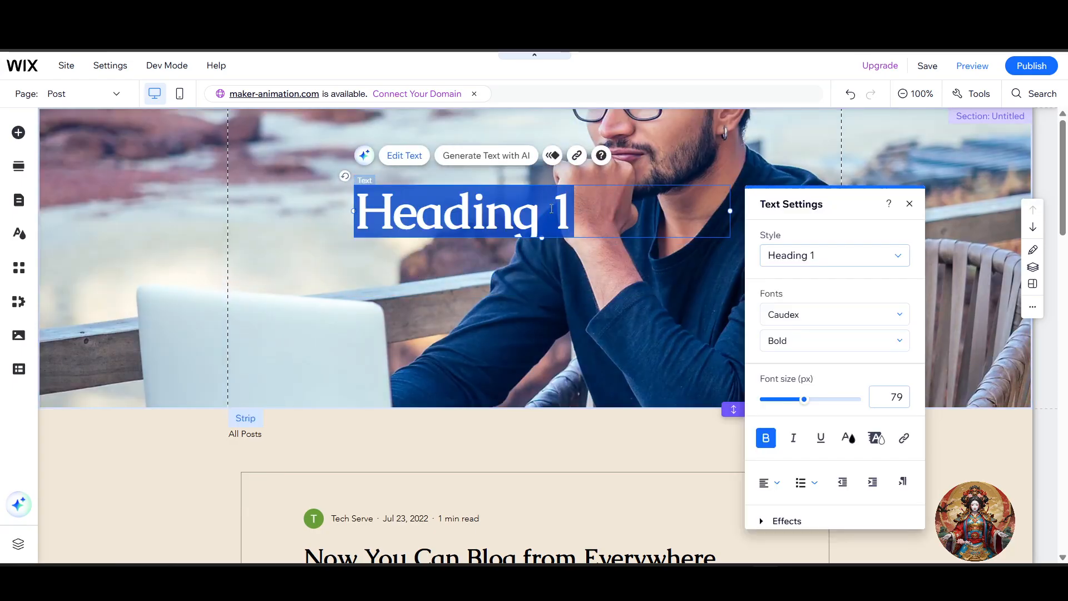
type("This j")
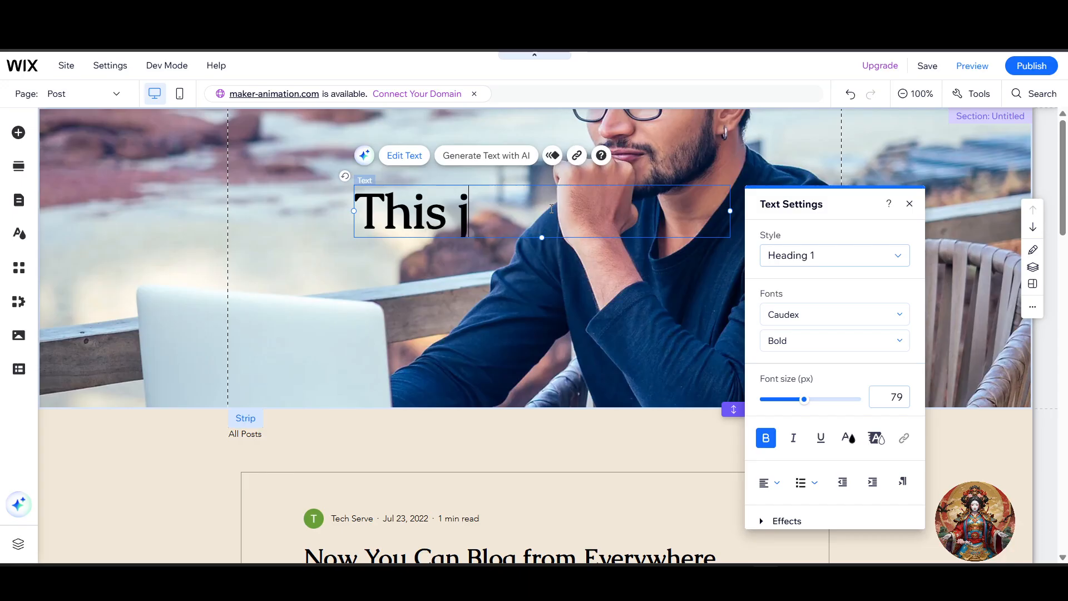
type("ust for tutorial")
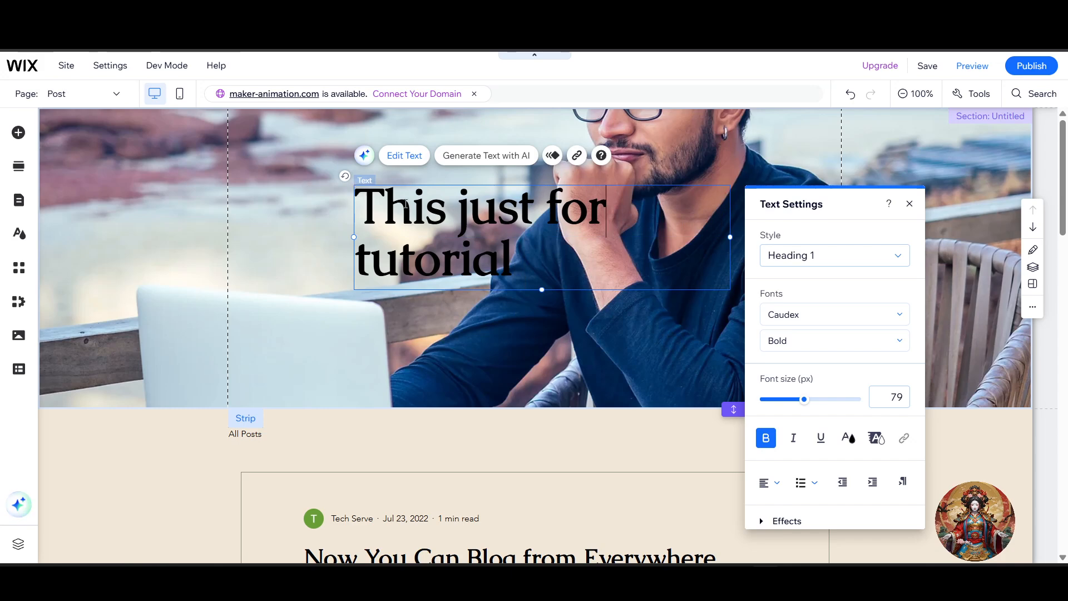
Rewrite the heading in an enthusiastic tone with the AI tools and use the generated text.
left_click(365, 157)
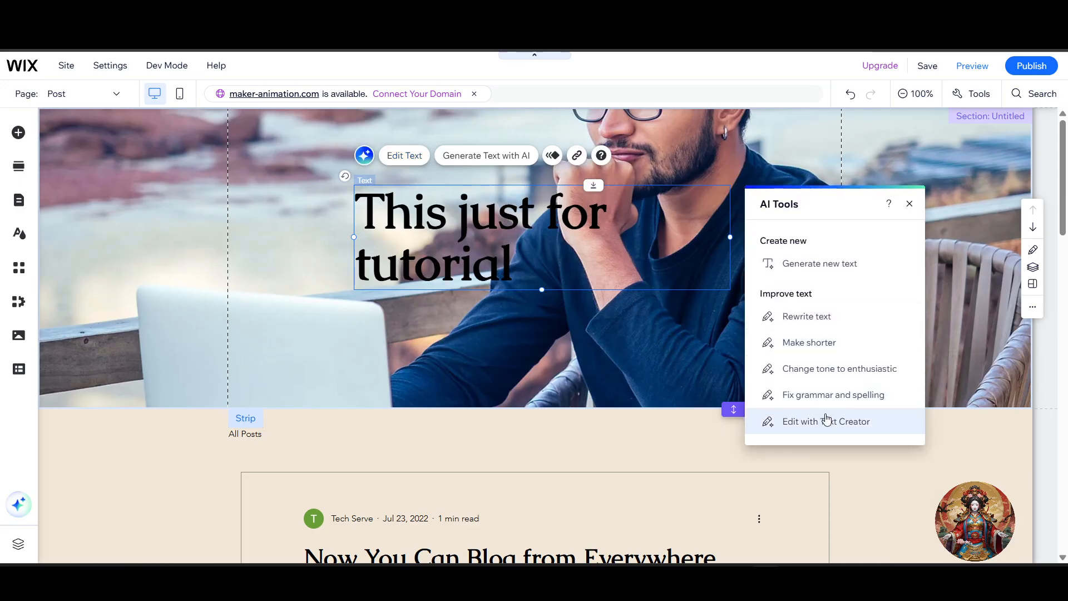
left_click(1018, 403)
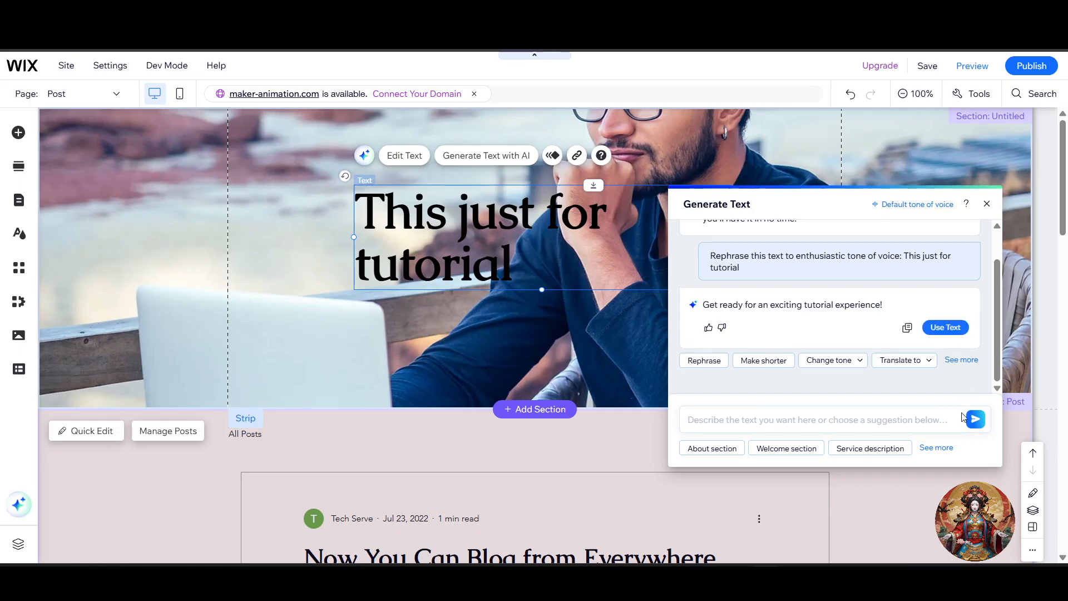
left_click(945, 327)
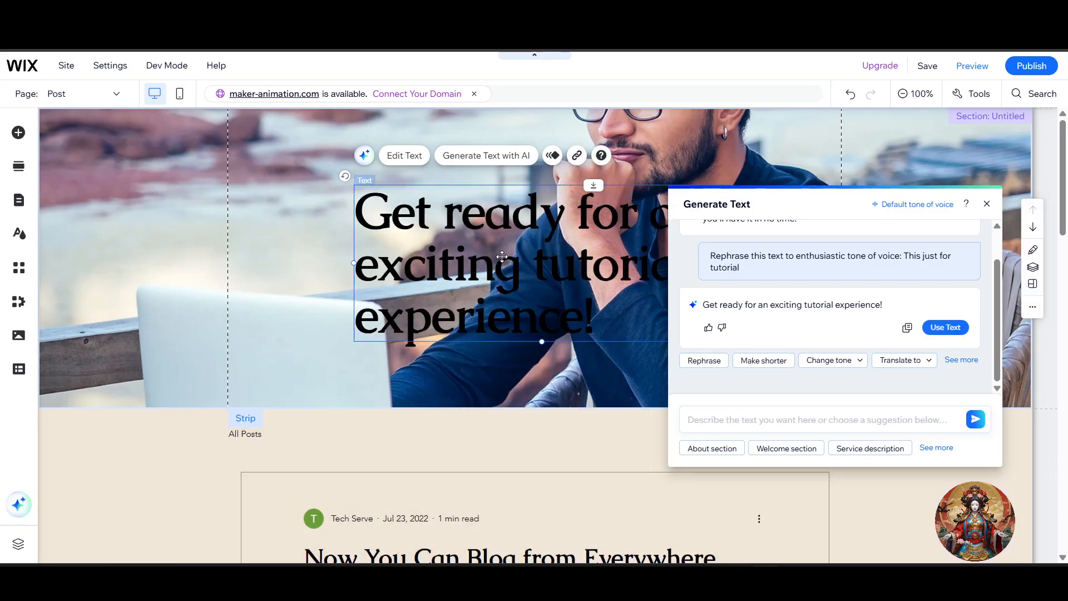
Move the heading to the upper left part of the strip, just inside the left page gridline.
left_click_drag(501, 256, 290, 228)
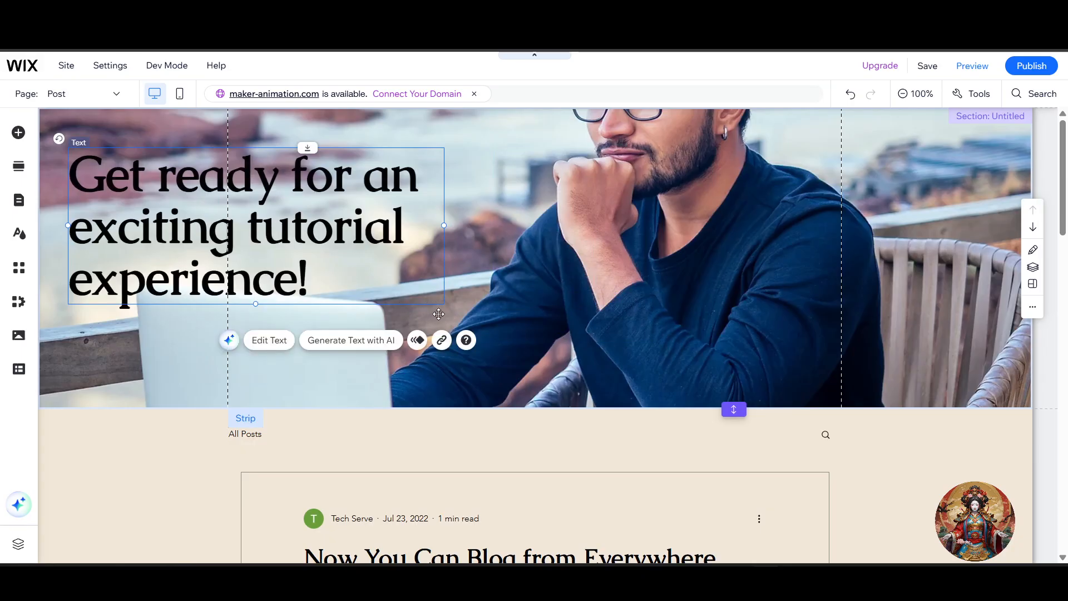
left_click_drag(431, 301, 439, 308)
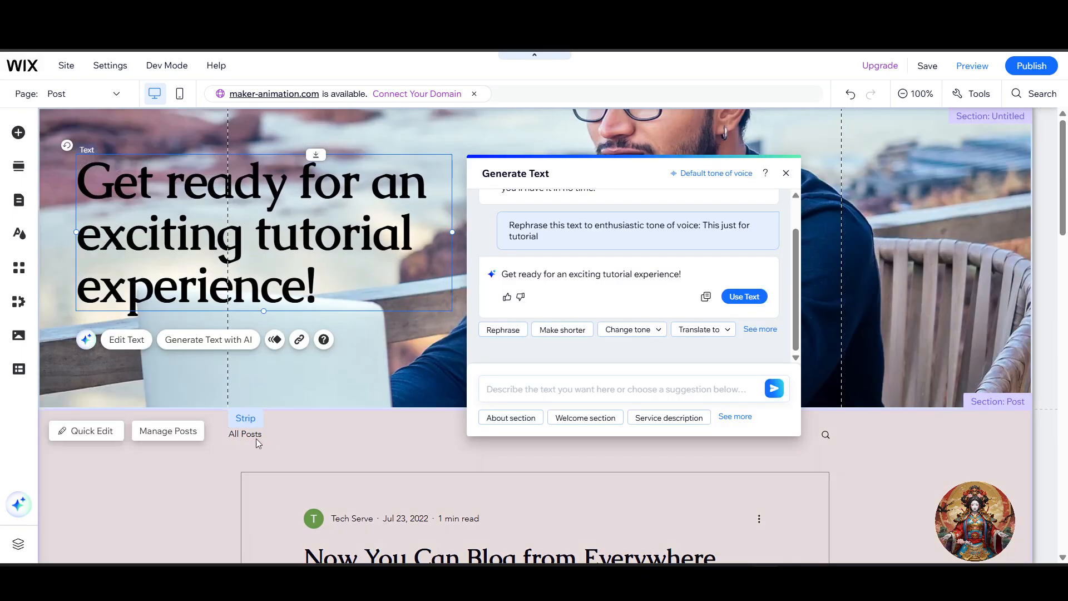
left_click(140, 495)
left_click(299, 364)
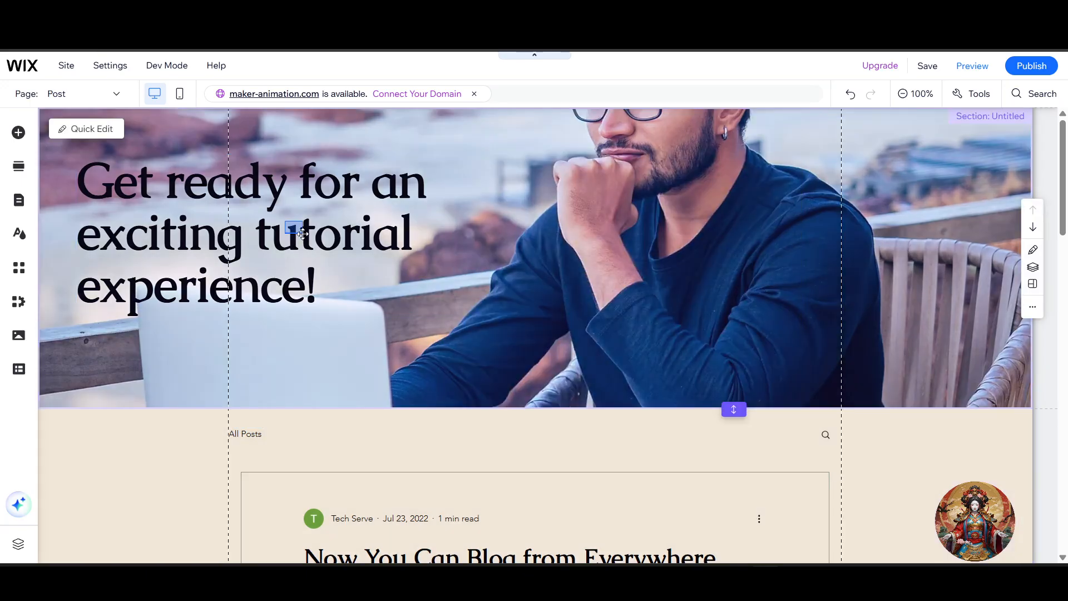
left_click_drag(356, 227, 512, 342)
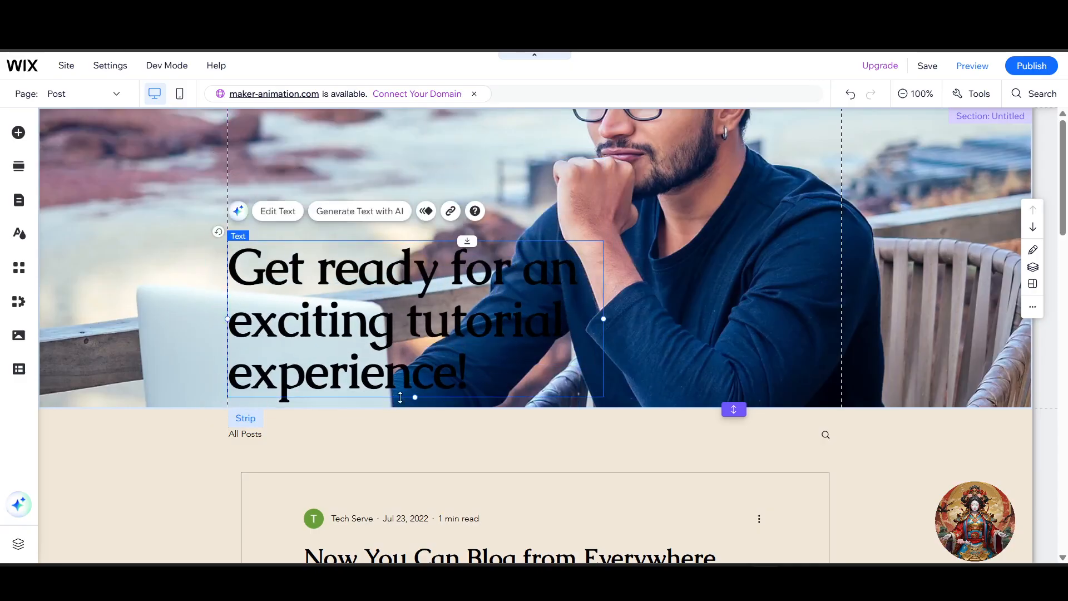
left_click_drag(414, 396, 421, 358)
left_click_drag(534, 311, 545, 229)
Apply text effect G, the soft shadow, to the whole heading.
double_click(543, 234)
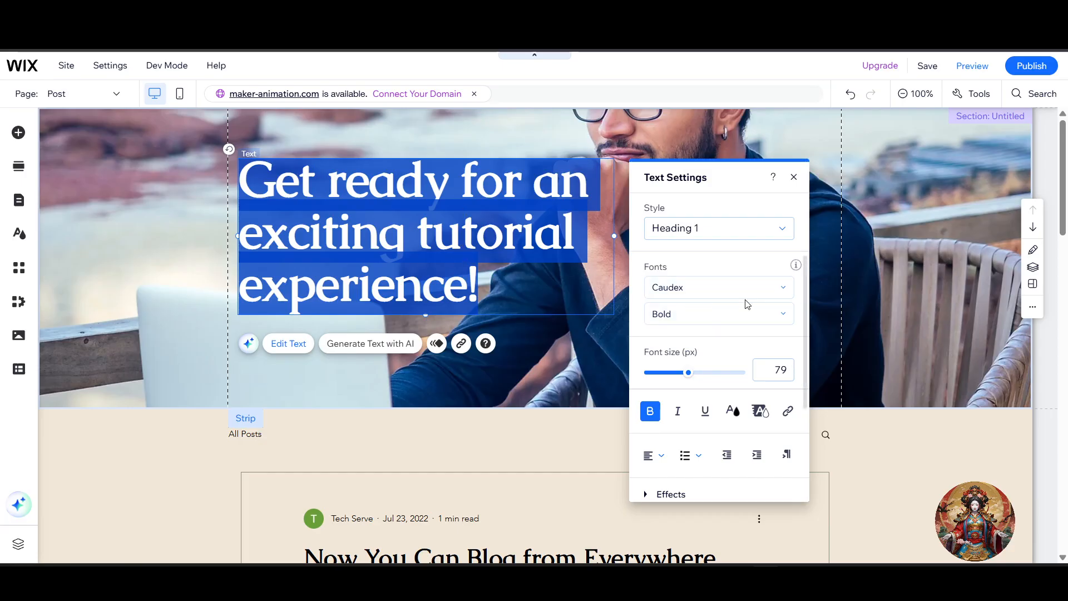
left_click(700, 320)
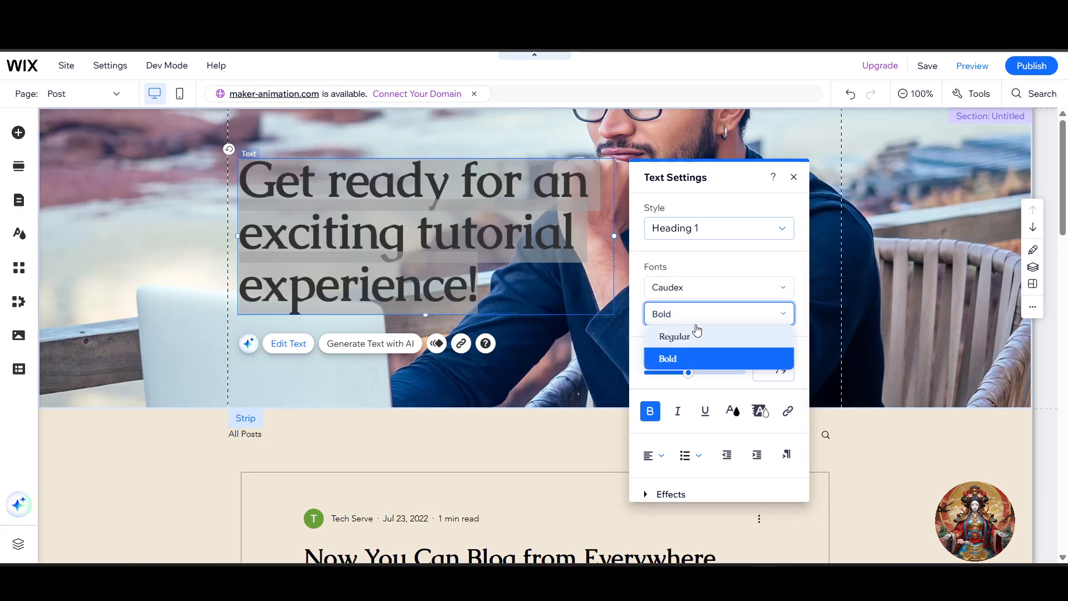
left_click(699, 314)
scroll(696, 389, "down", 1)
scroll(695, 389, "down", 1)
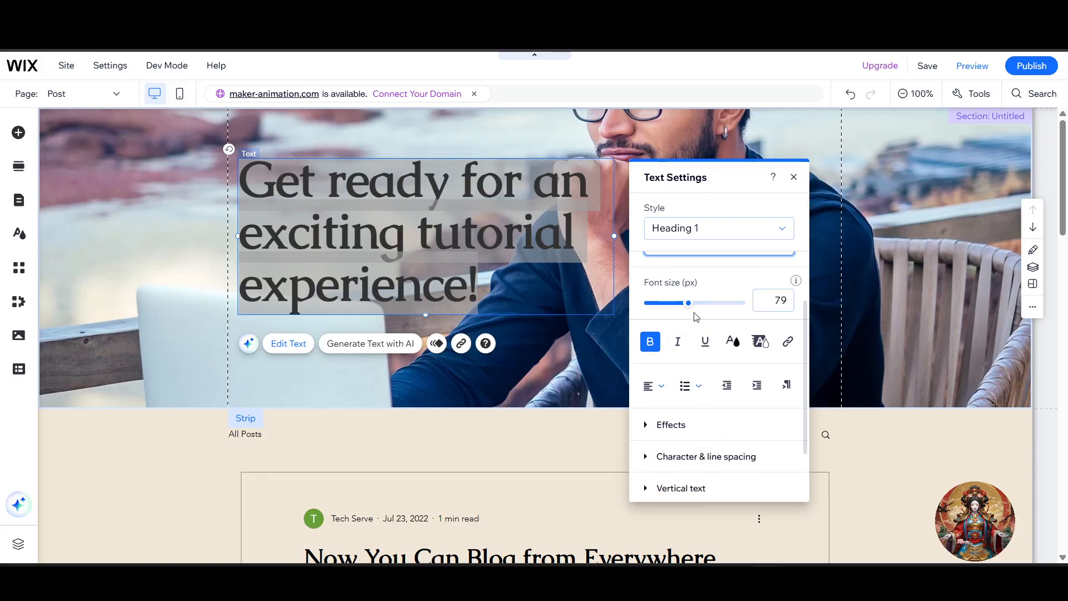
scroll(684, 406, "down", 3)
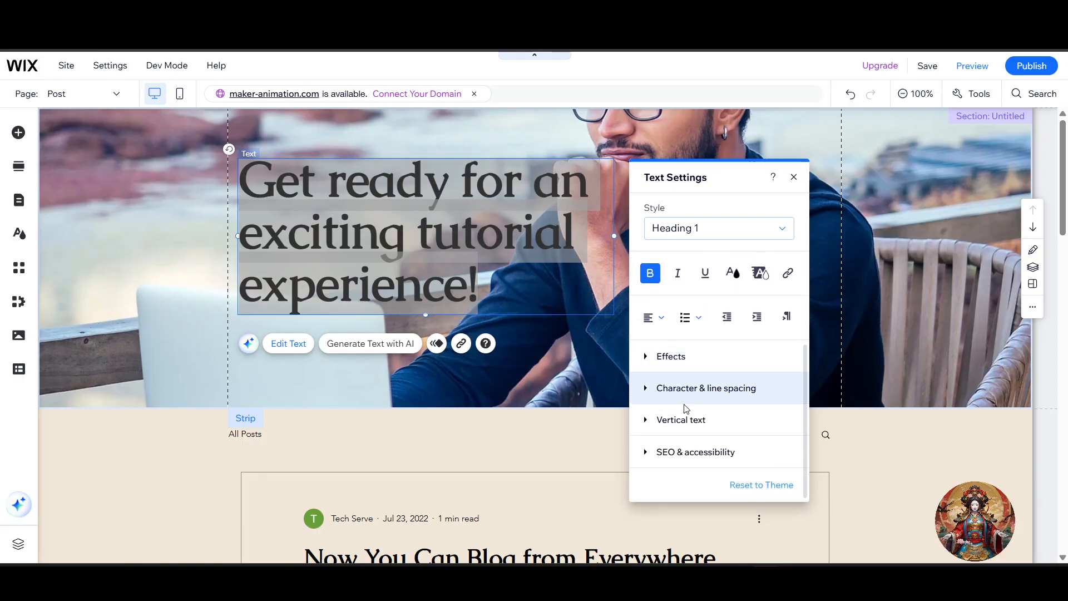
left_click(654, 359)
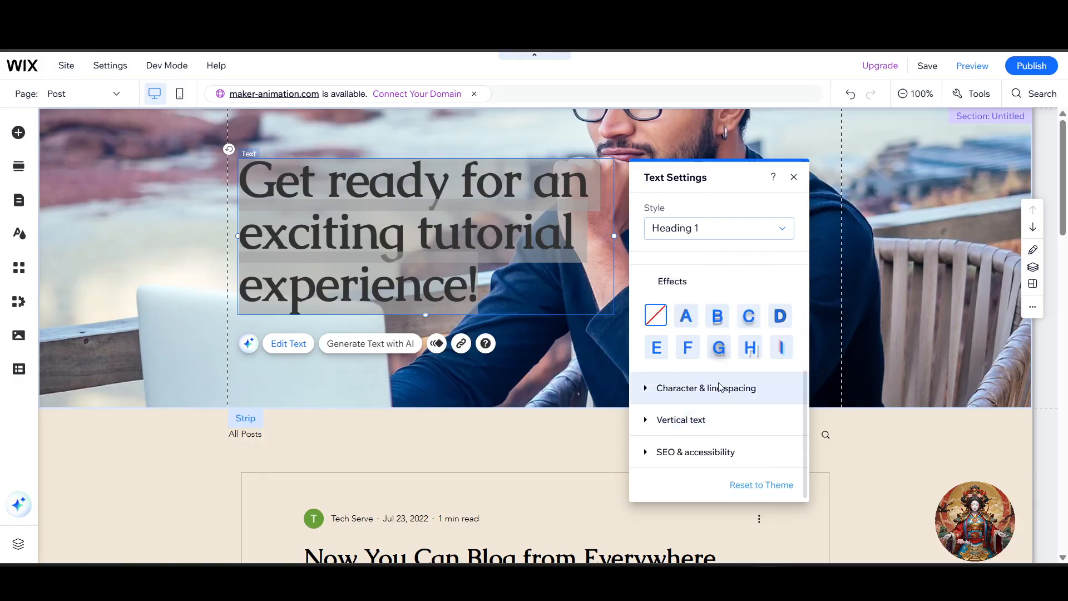
left_click(719, 347)
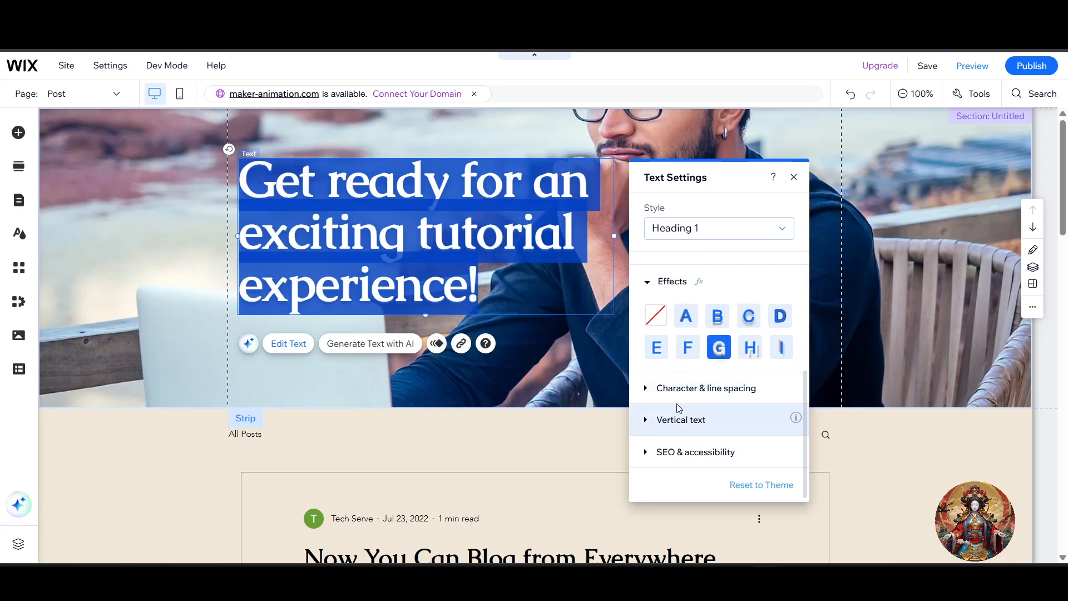
Set the heading's line spacing to Automatic and check its HTML tag under SEO & accessibility.
left_click(677, 390)
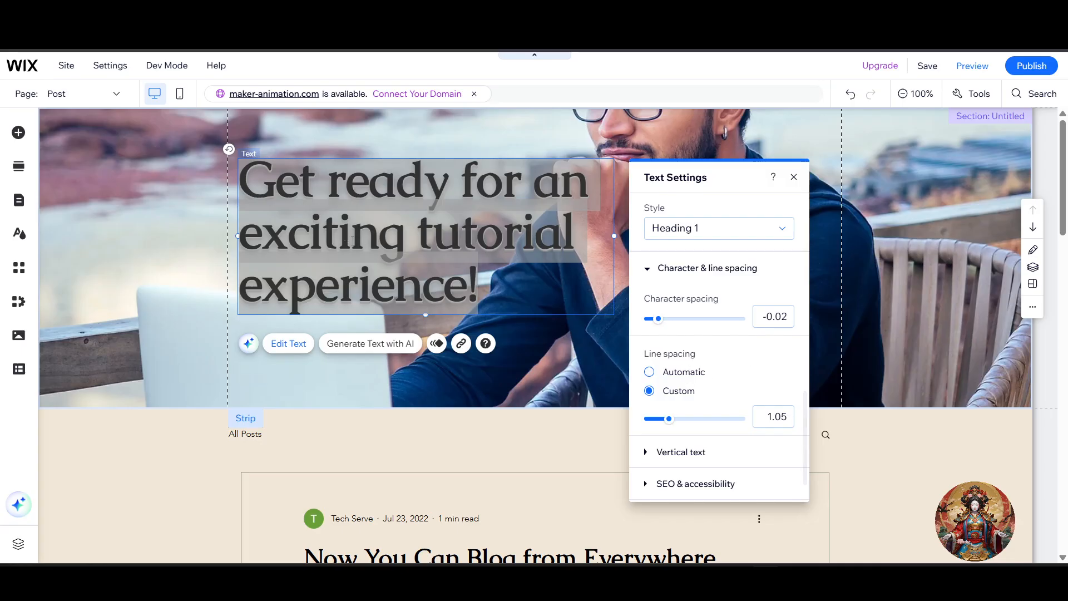
scroll(733, 386, "down", 1)
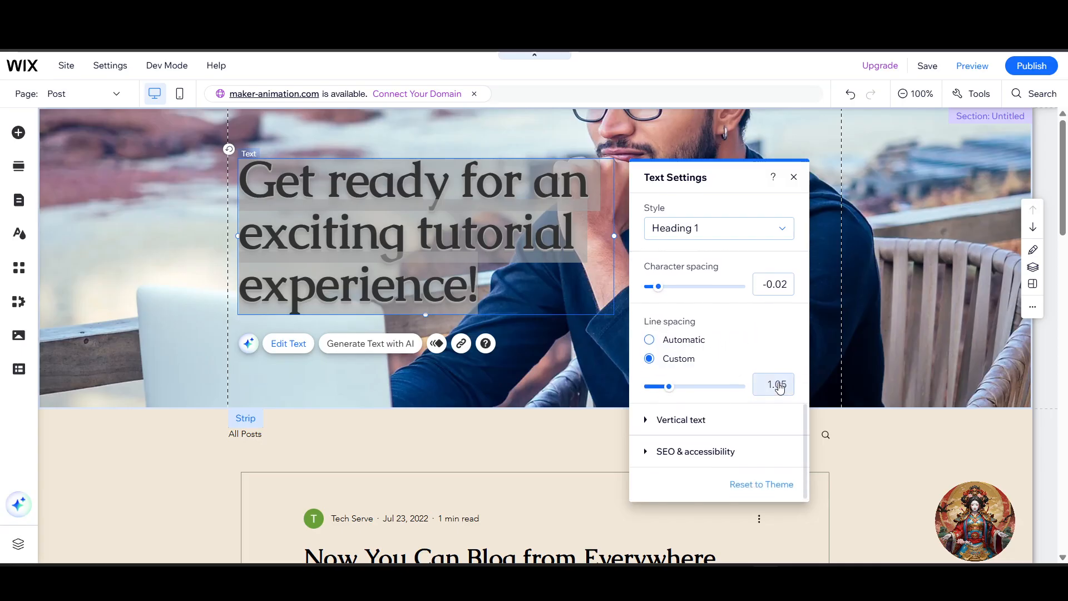
left_click(702, 341)
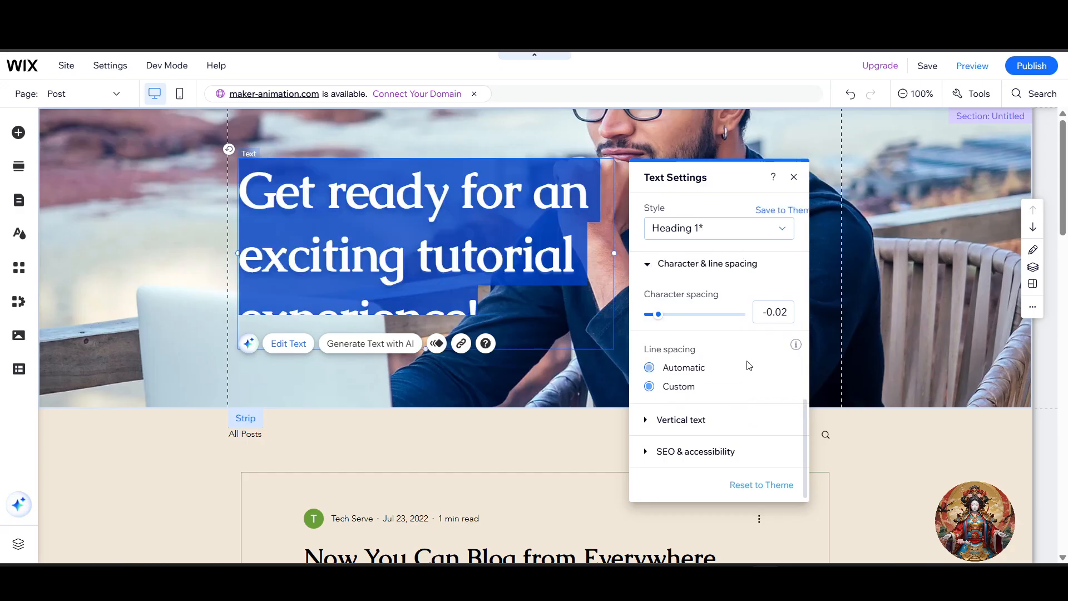
left_click(702, 455)
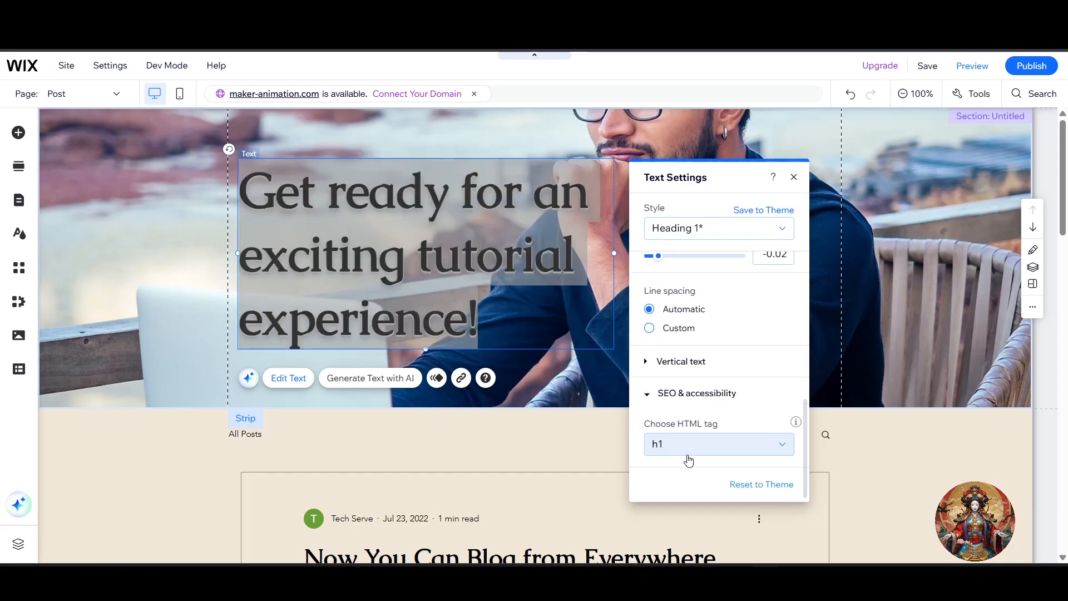
left_click(736, 454)
left_click(735, 451)
Close the heading's text settings and move the heading slightly lower in the strip.
left_click(887, 344)
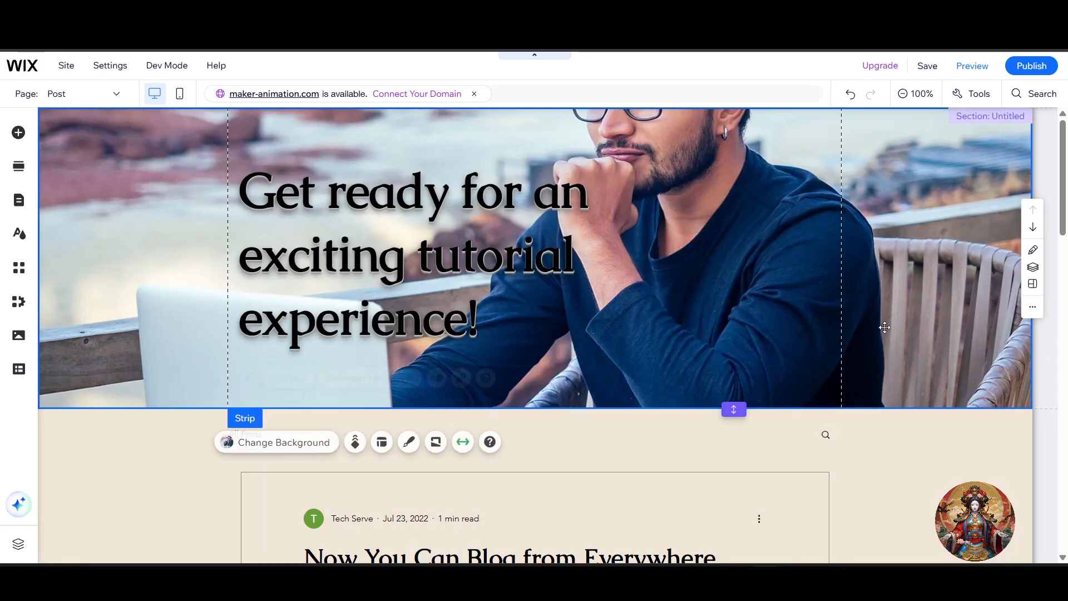
left_click(439, 273)
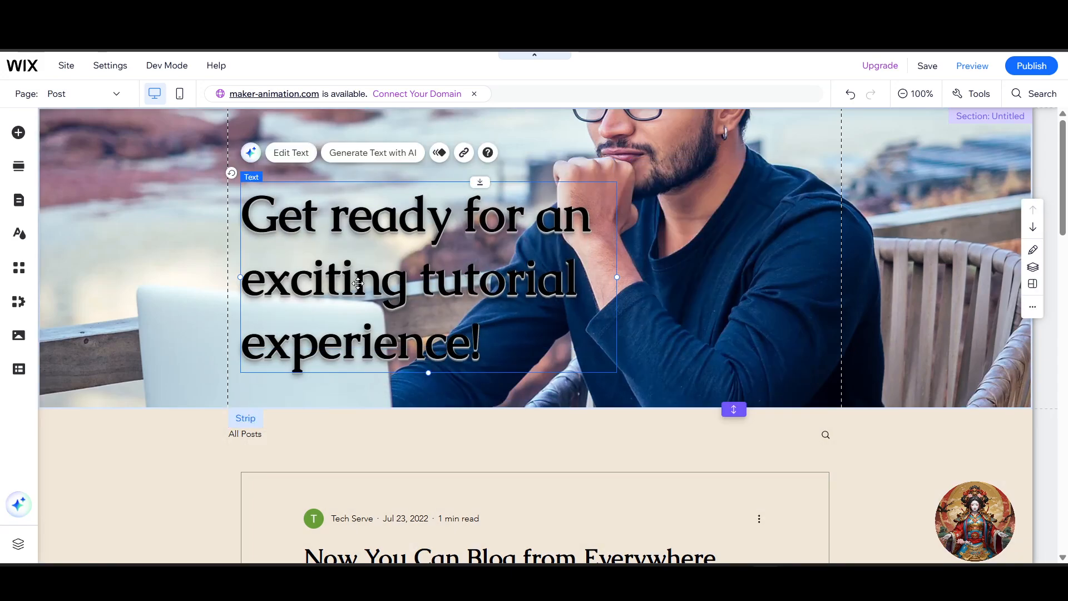
scroll(832, 274, "down", 4)
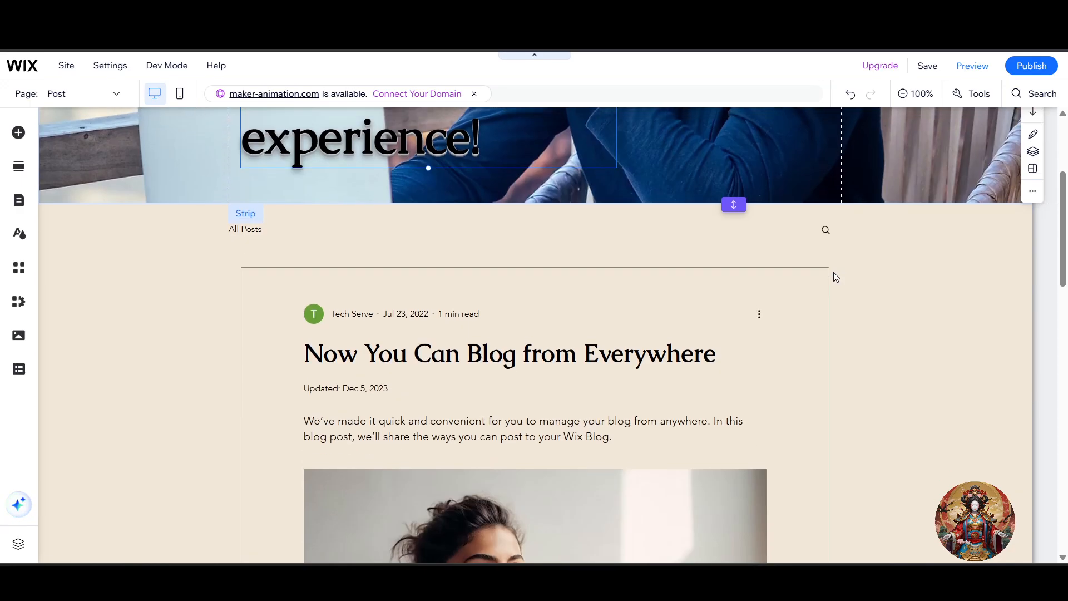
scroll(833, 282, "up", 4)
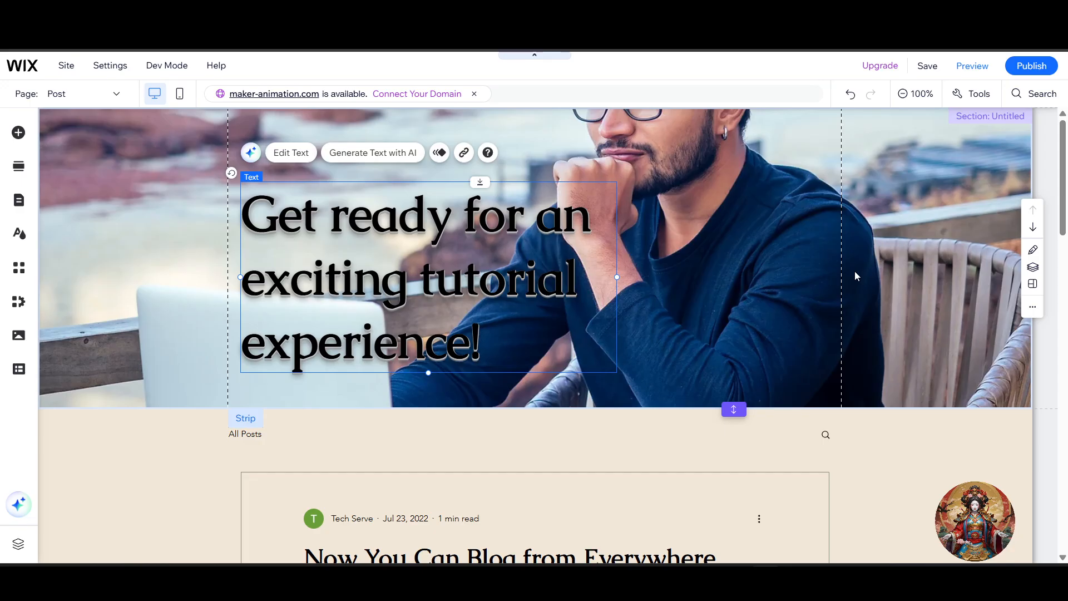
left_click(19, 133)
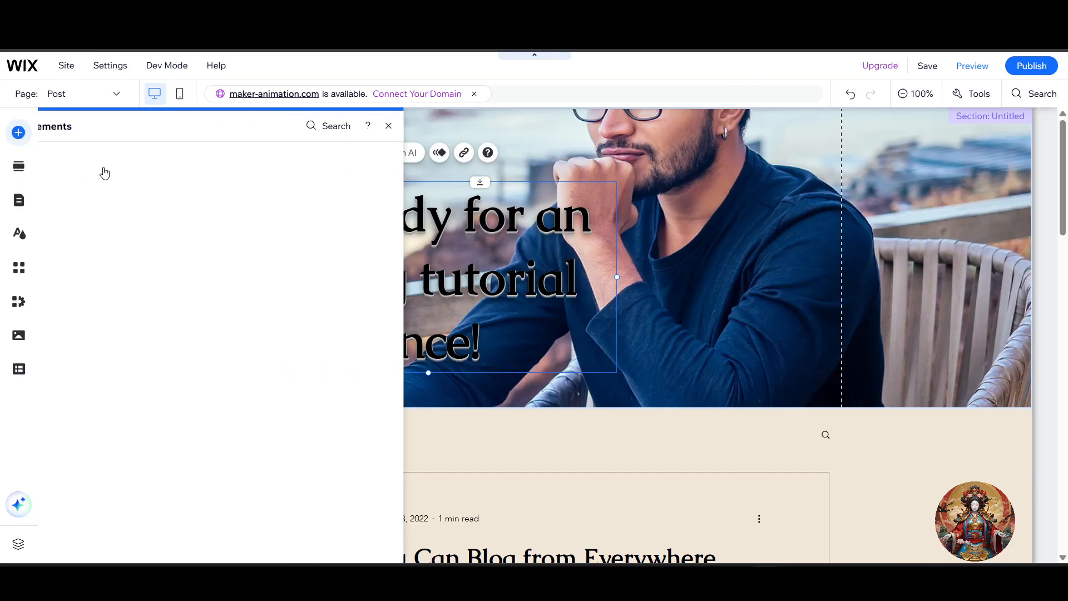
left_click(97, 228)
left_click(89, 281)
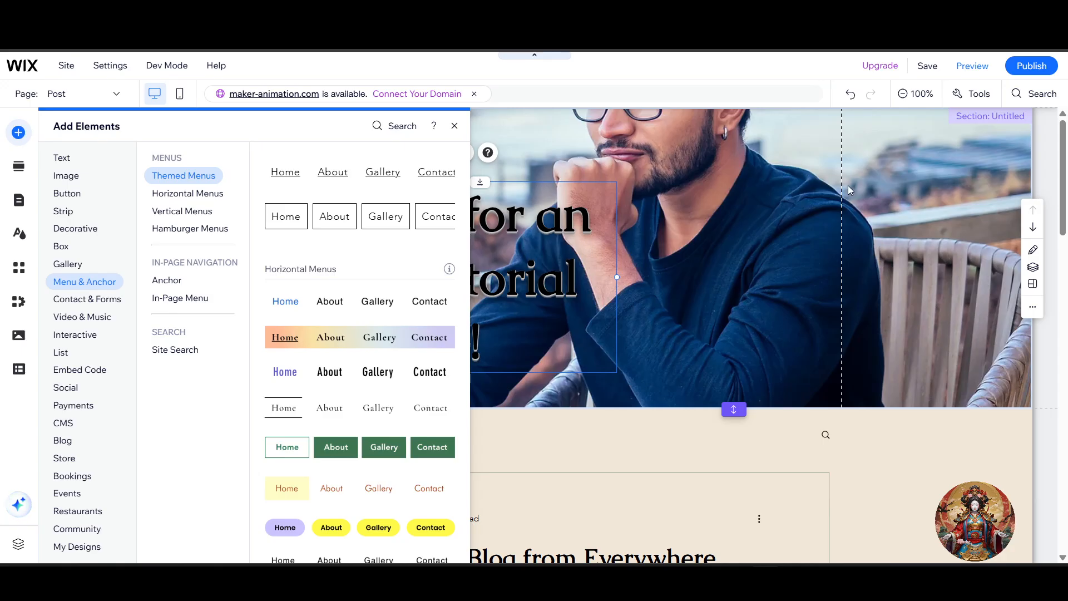
left_click(913, 438)
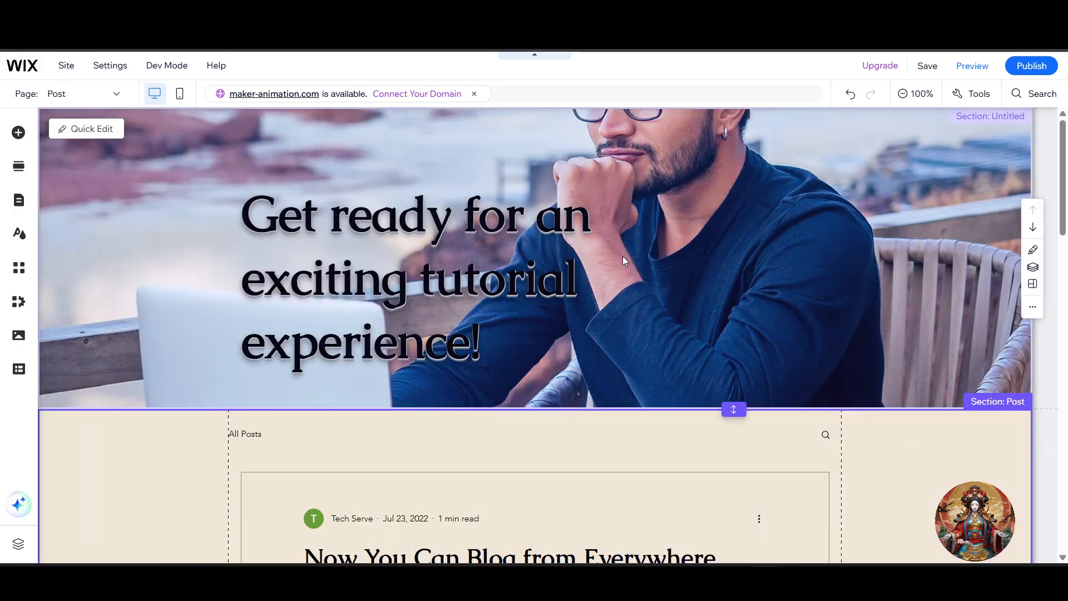